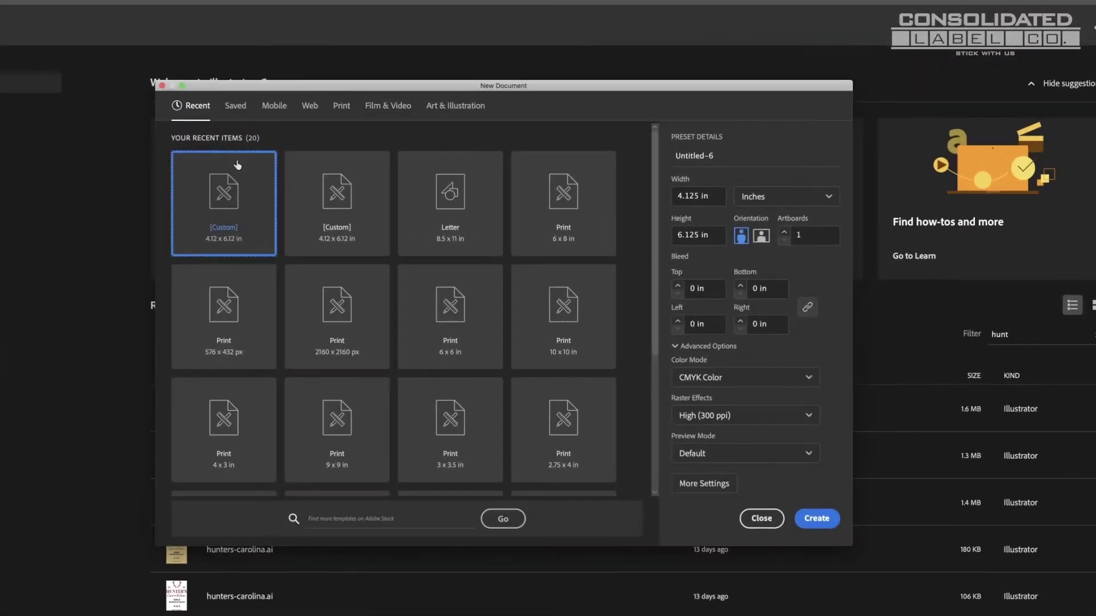
- Choose a blank Print preset in inches and enter width 4.125 in and height 6.125 in
left_click(337, 108)
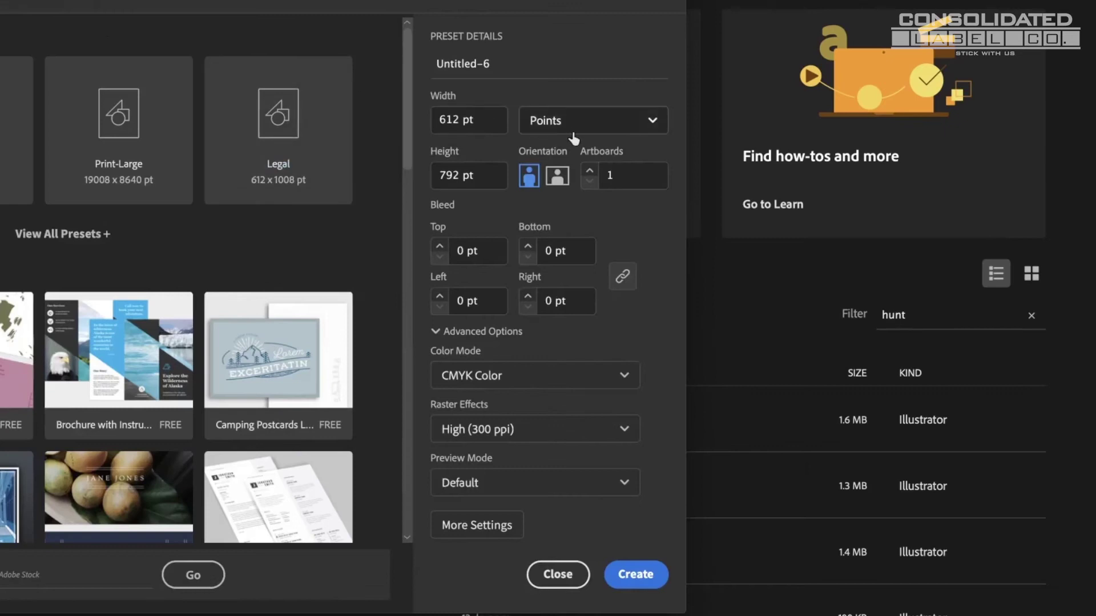
left_click(573, 138)
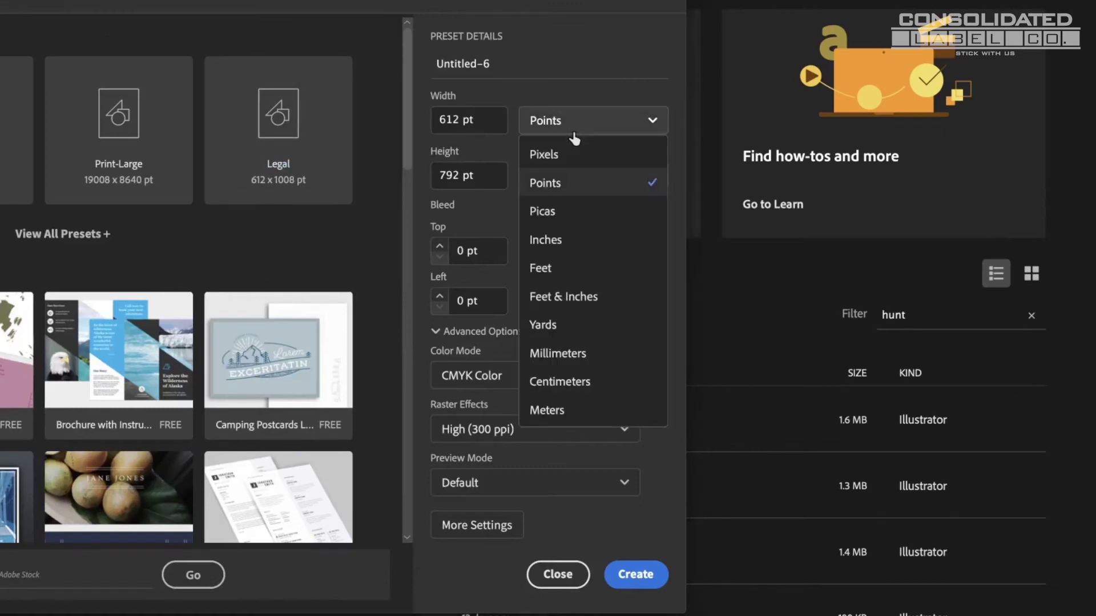
left_click(569, 236)
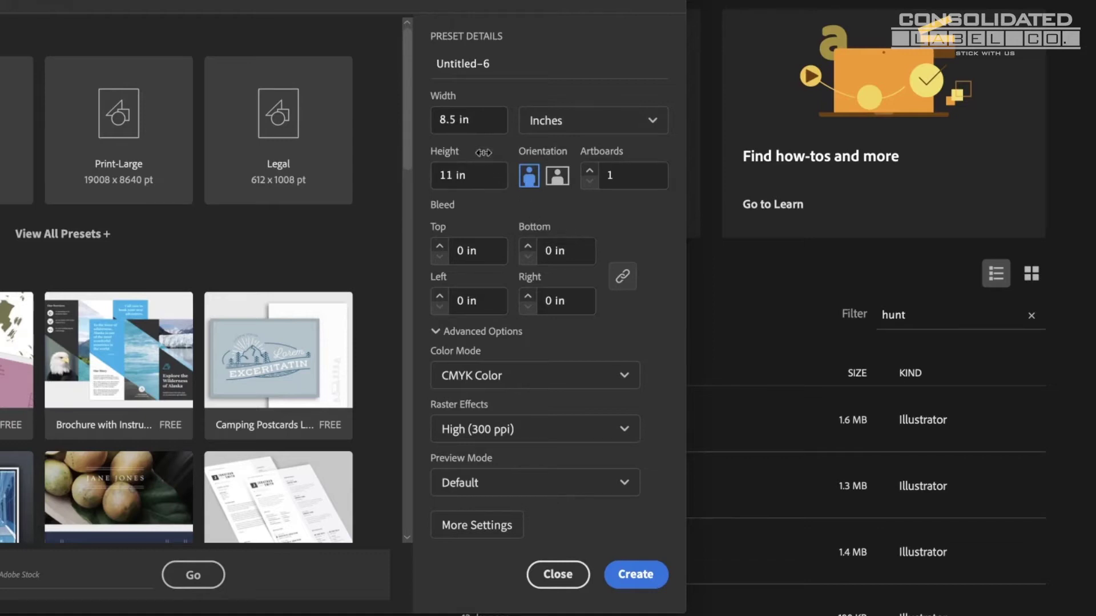
left_click(461, 126)
key("BackSpace")
key("BackSpace")
key("BackSpace")
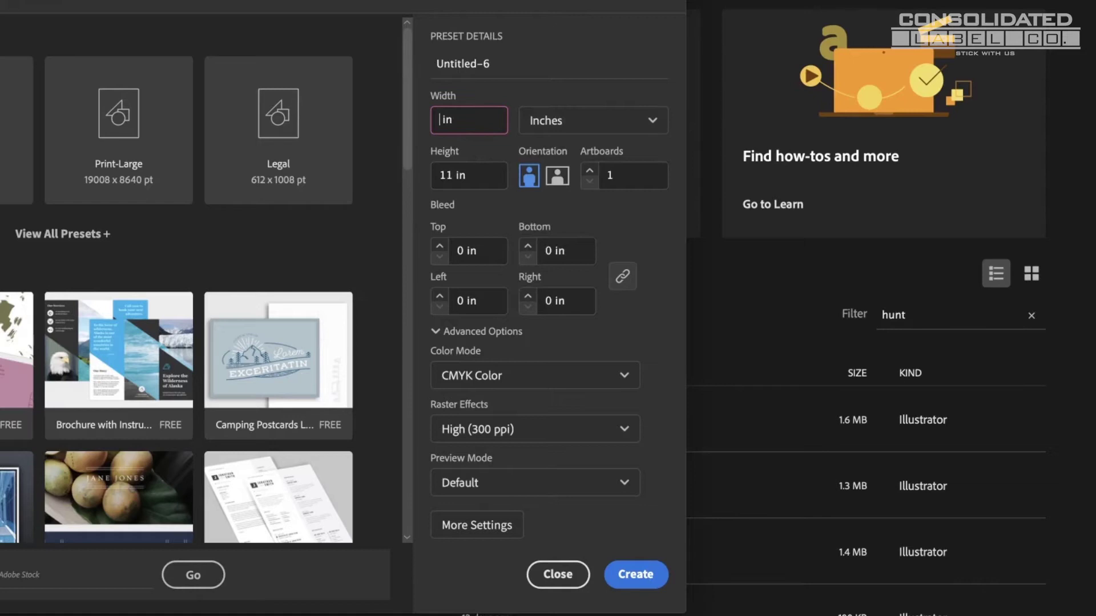
type("4.125")
left_click(454, 175)
key("BackSpace")
key("BackSpace")
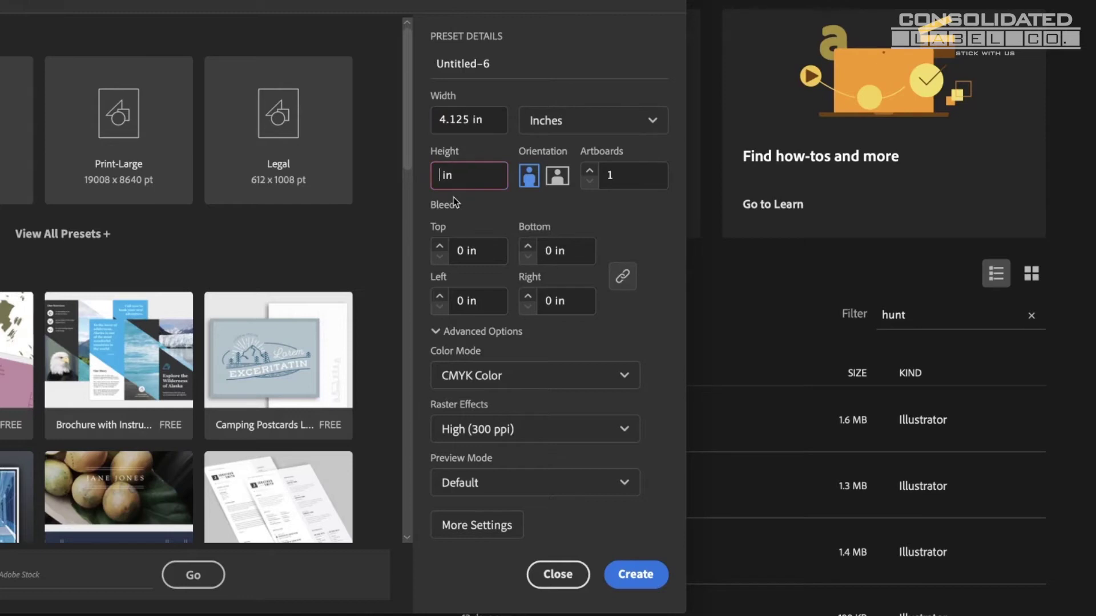
type("6.125")
- Keep CMYK Color and High (300 ppi) raster effects, then create the document
left_click(457, 207)
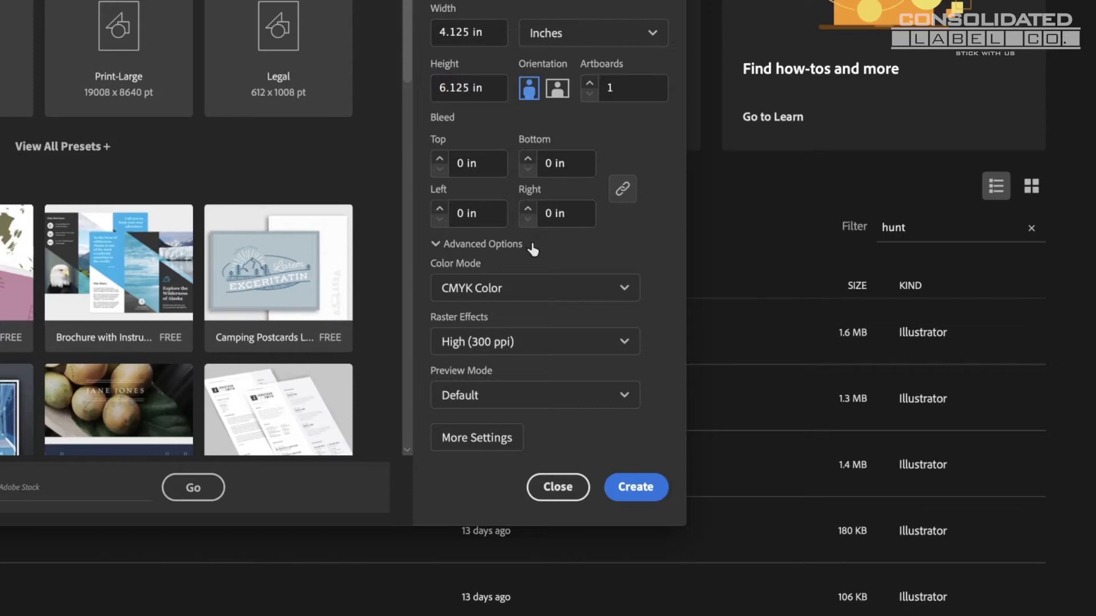
left_click(604, 284)
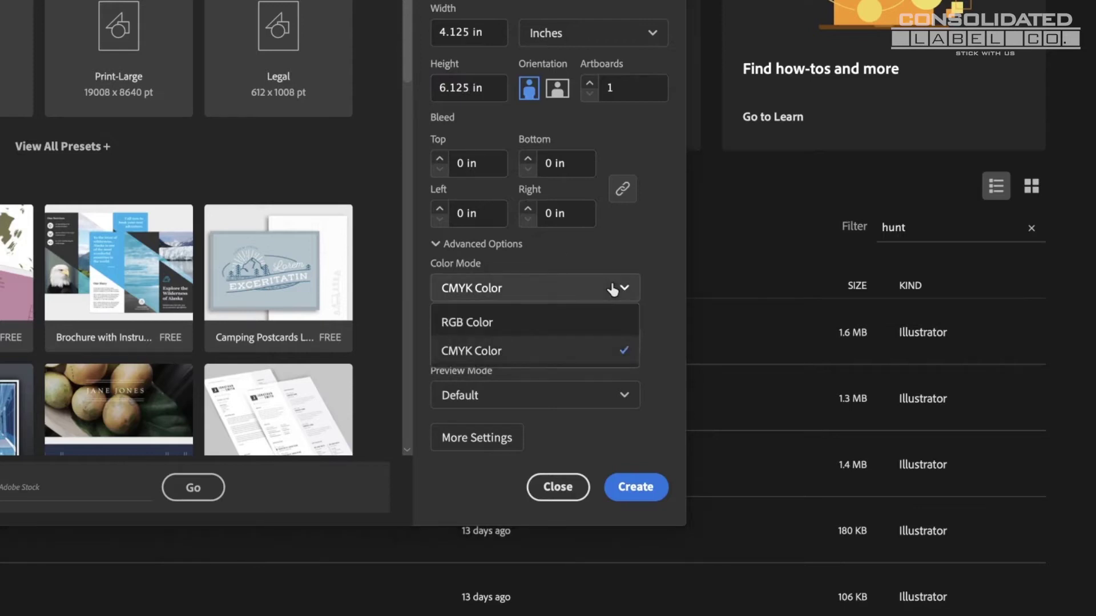
left_click(609, 348)
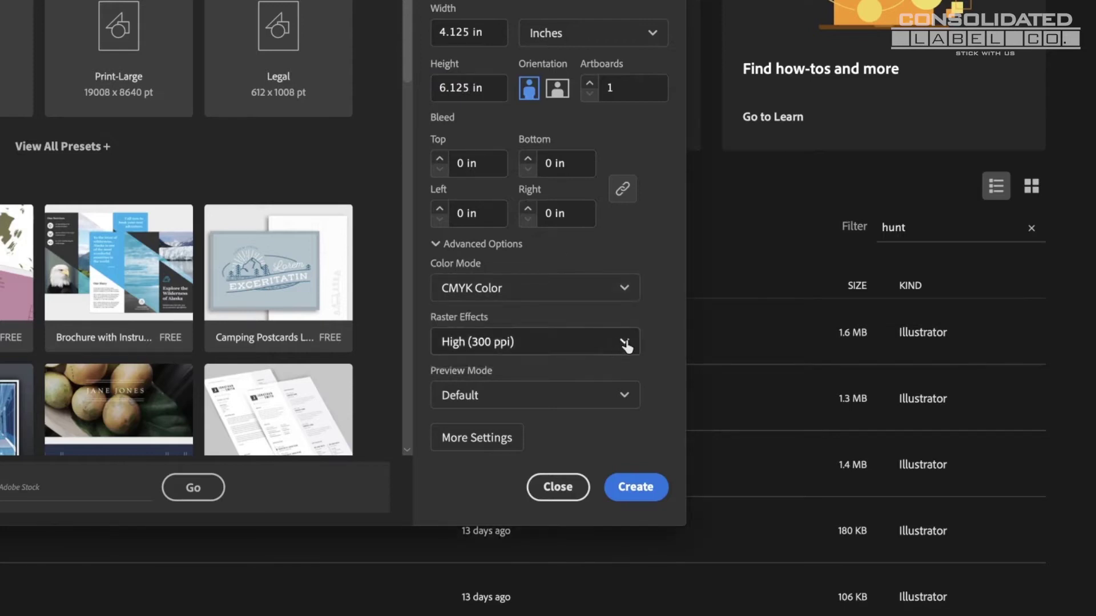
left_click(624, 343)
left_click(599, 375)
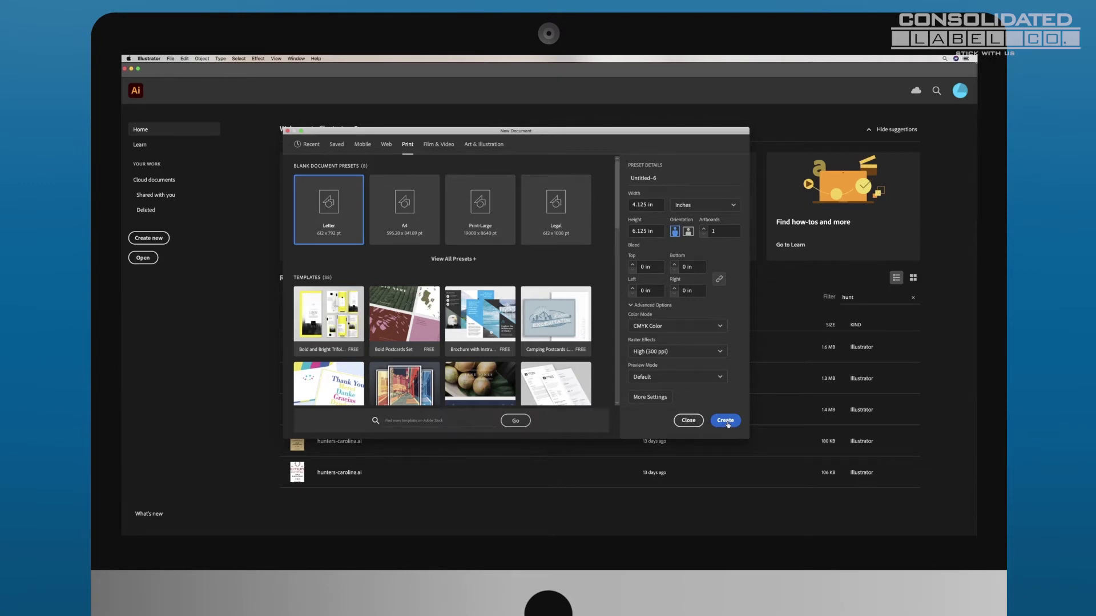
left_click(726, 421)
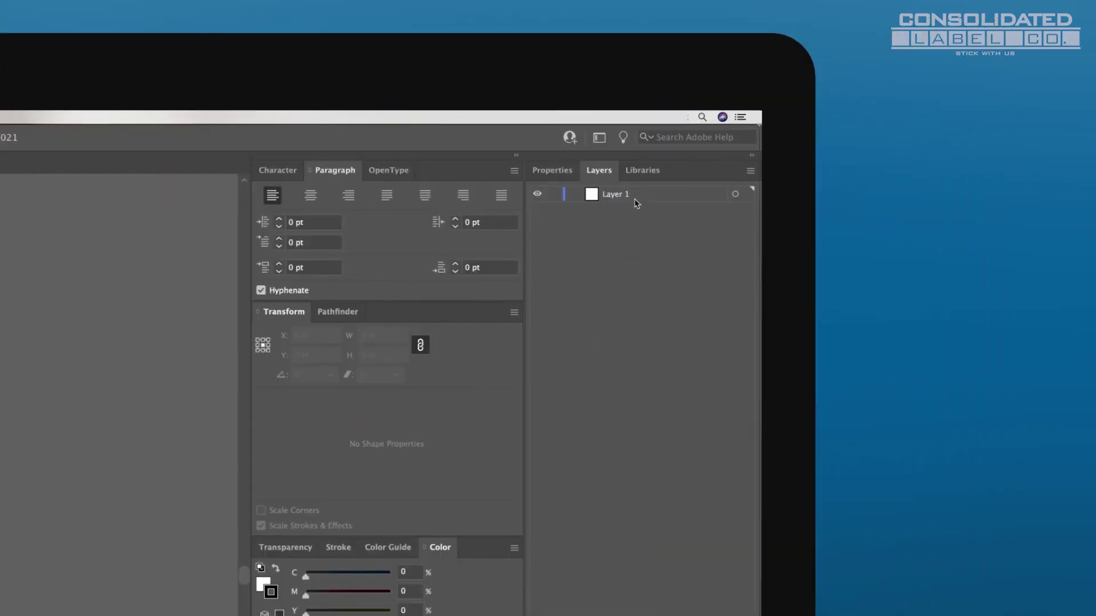
- On Layer 1, start a Rectangle with a 4 in width in the Rectangle dialog
left_click(636, 199)
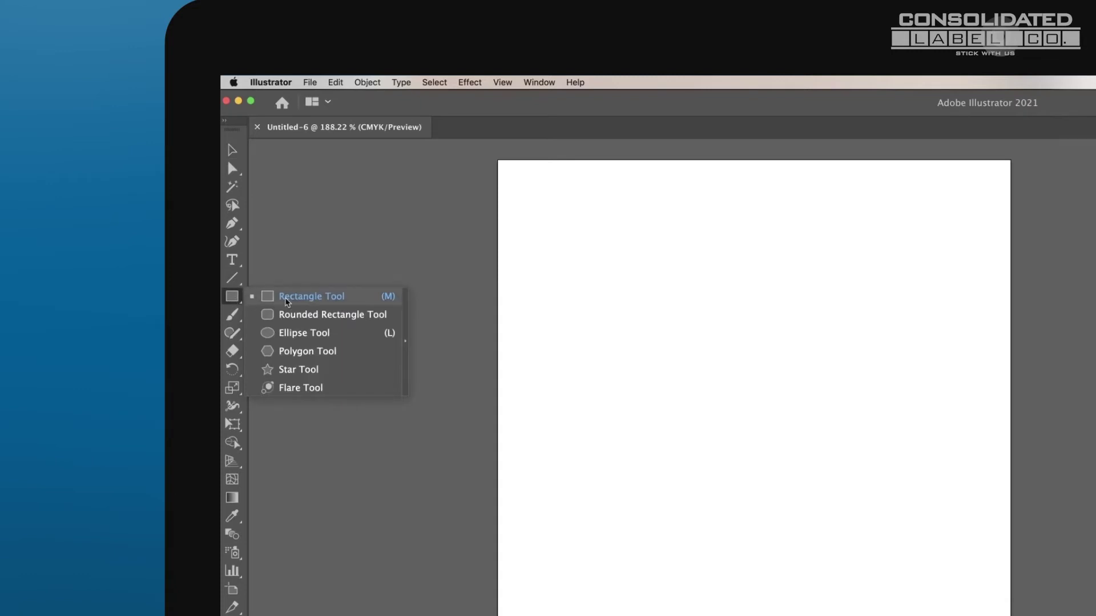
left_click(287, 298)
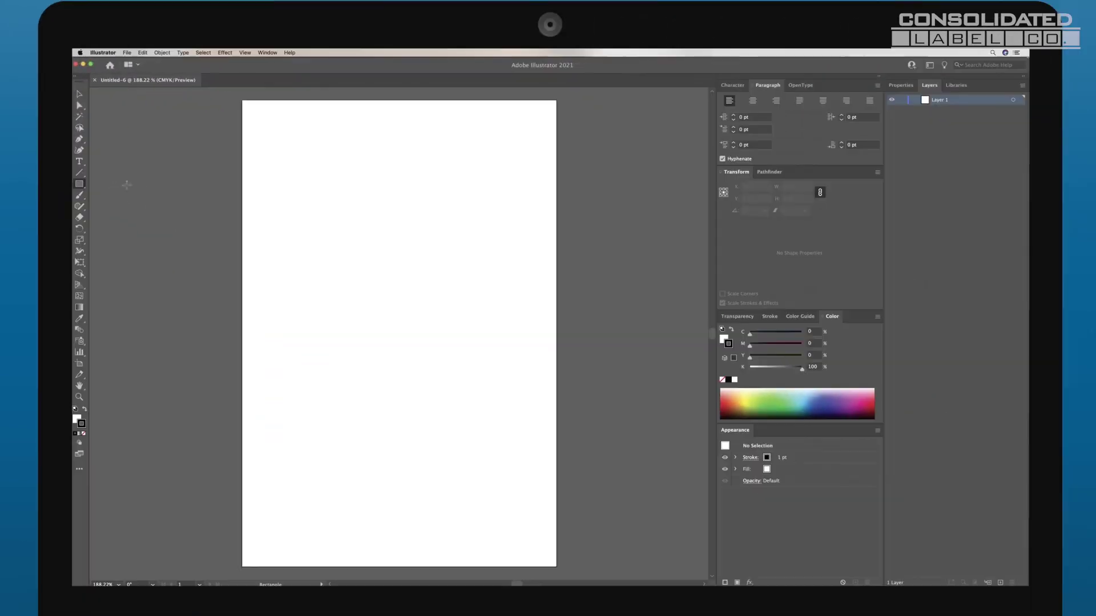
left_click(317, 187)
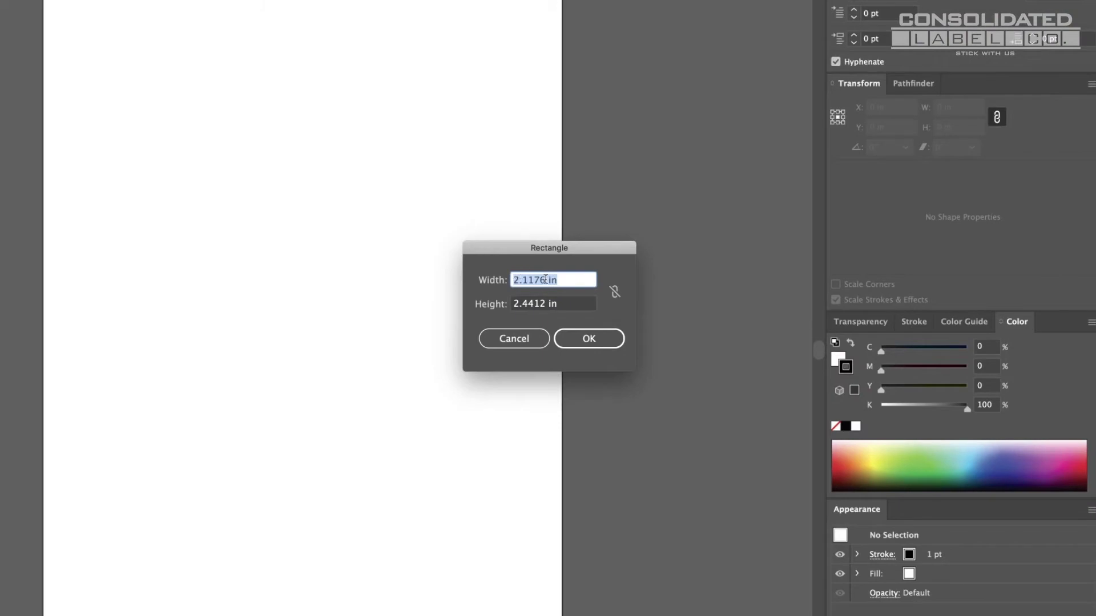
left_click(545, 279)
key("BackSpace")
key("BackSpace")
key("BackSpace")
key("BackSpace")
key("BackSpace")
key("BackSpace")
type("4")
left_click(550, 304)
key("BackSpace")
key("BackSpace")
key("BackSpace")
key("BackSpace")
key("BackSpace")
key("BackSpace")
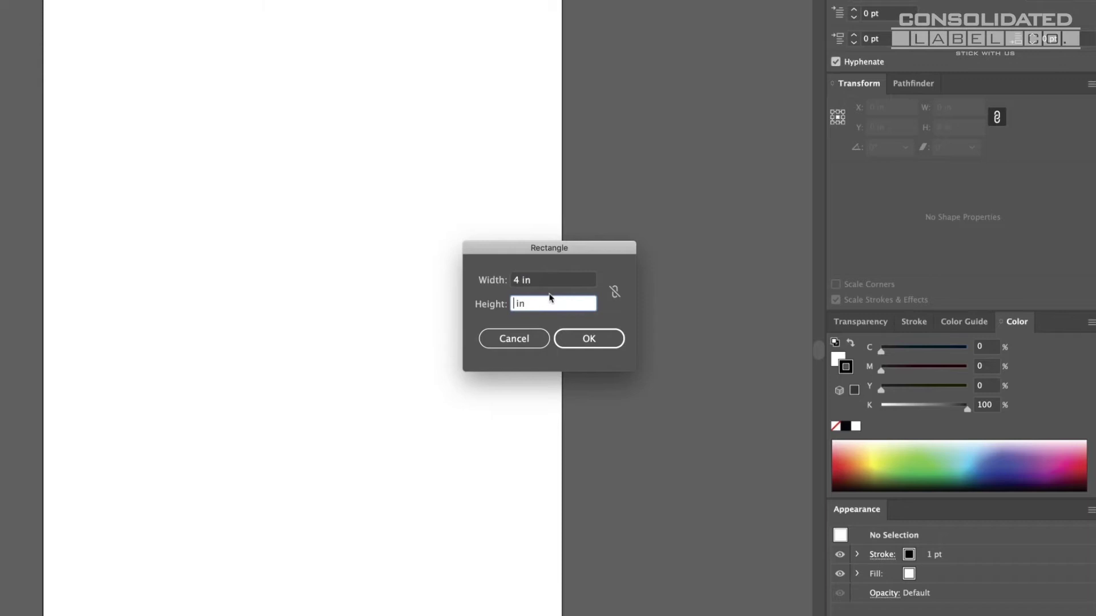
- Finish the 4 × 6 in rectangle and centre it horizontally and vertically with the Align panel
type("6")
left_click(578, 339)
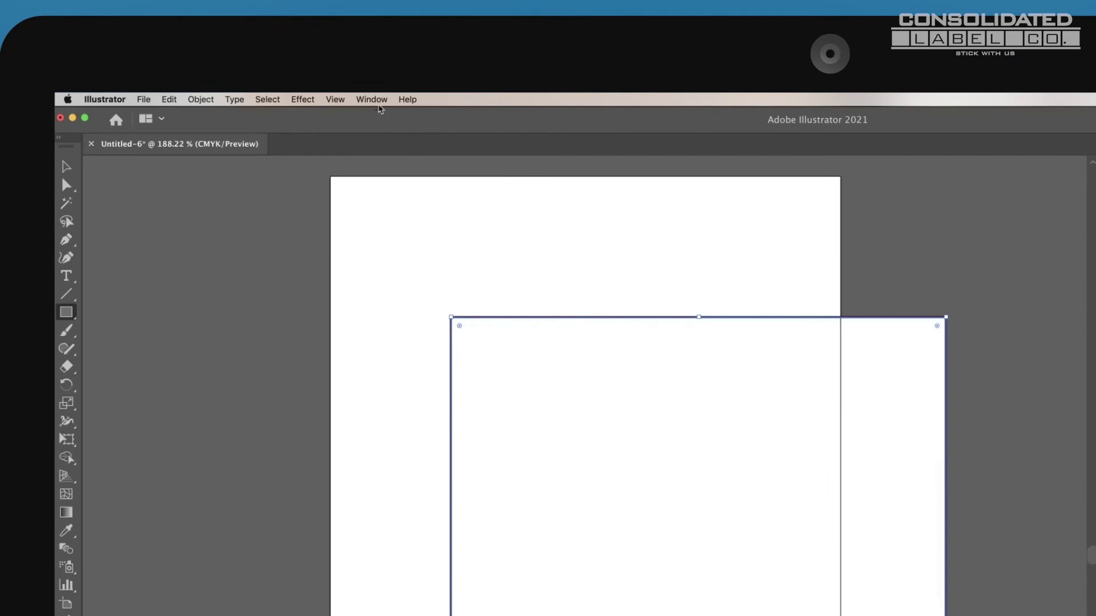
left_click(378, 102)
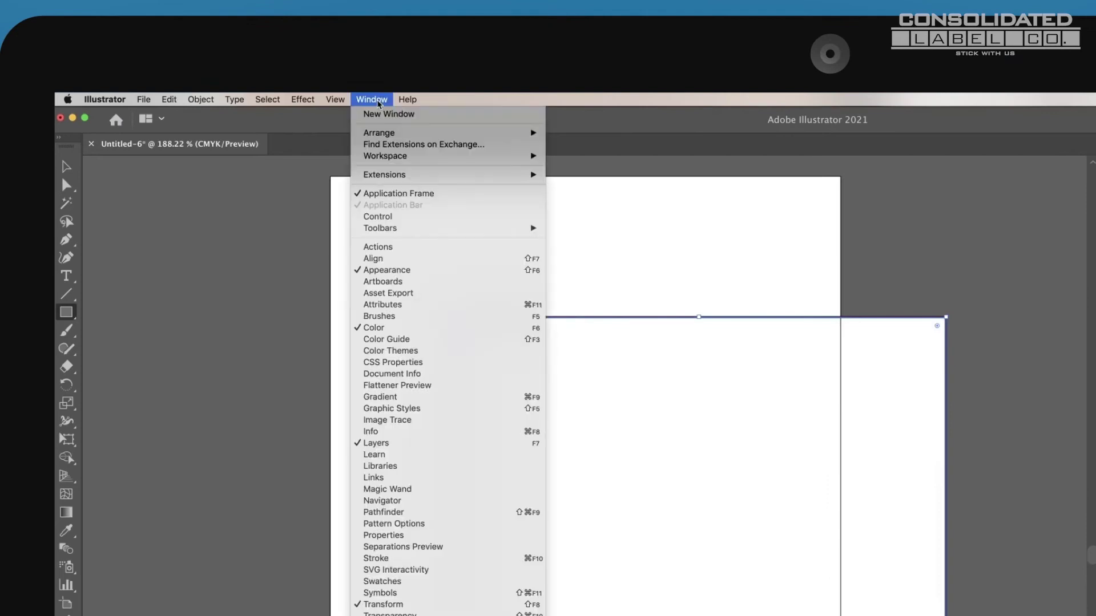
left_click(403, 261)
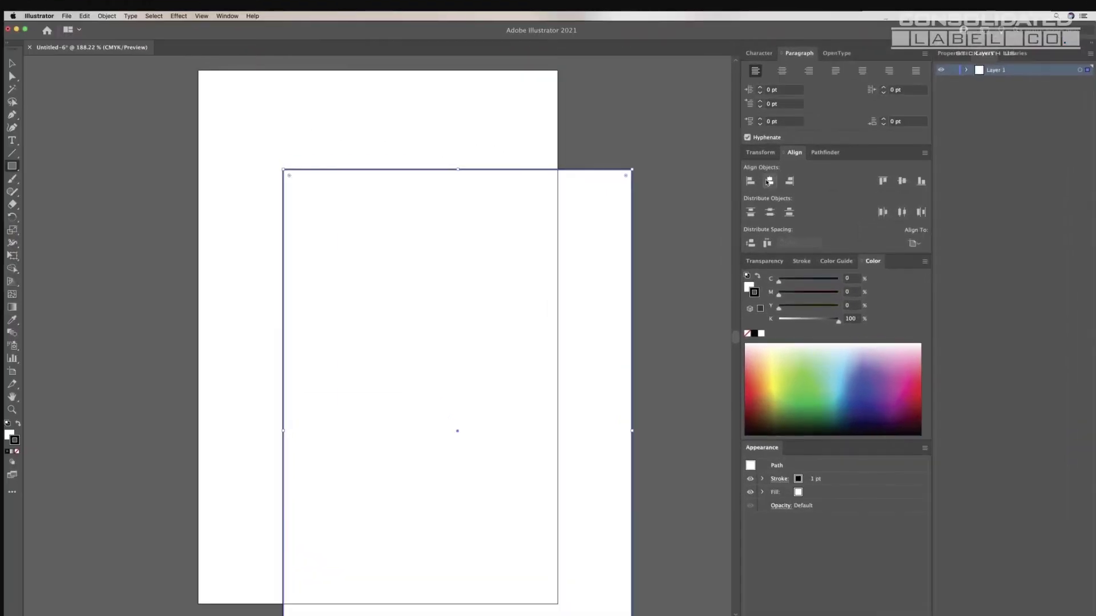
left_click(768, 181)
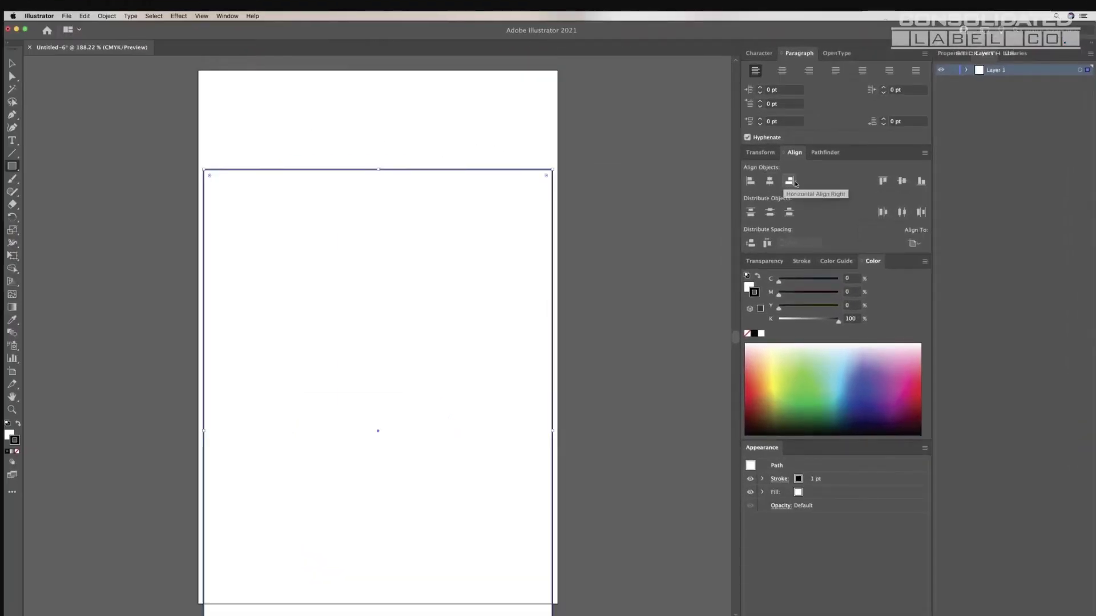
left_click(901, 182)
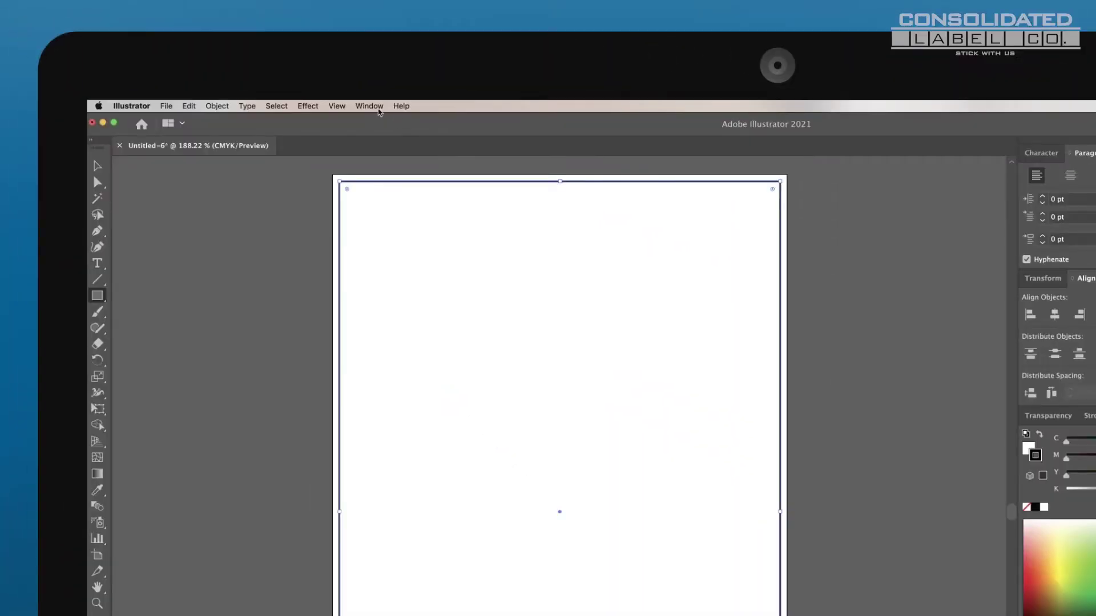
- Turn on Overprint Stroke in the Attributes panel and remove the rectangle's fill
left_click(359, 97)
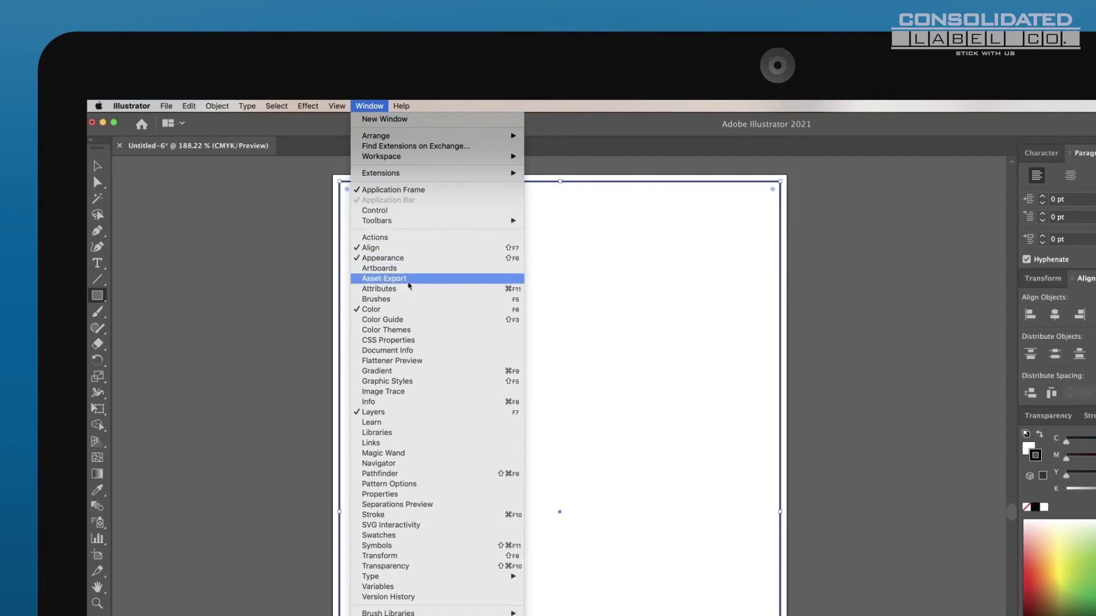
left_click(408, 289)
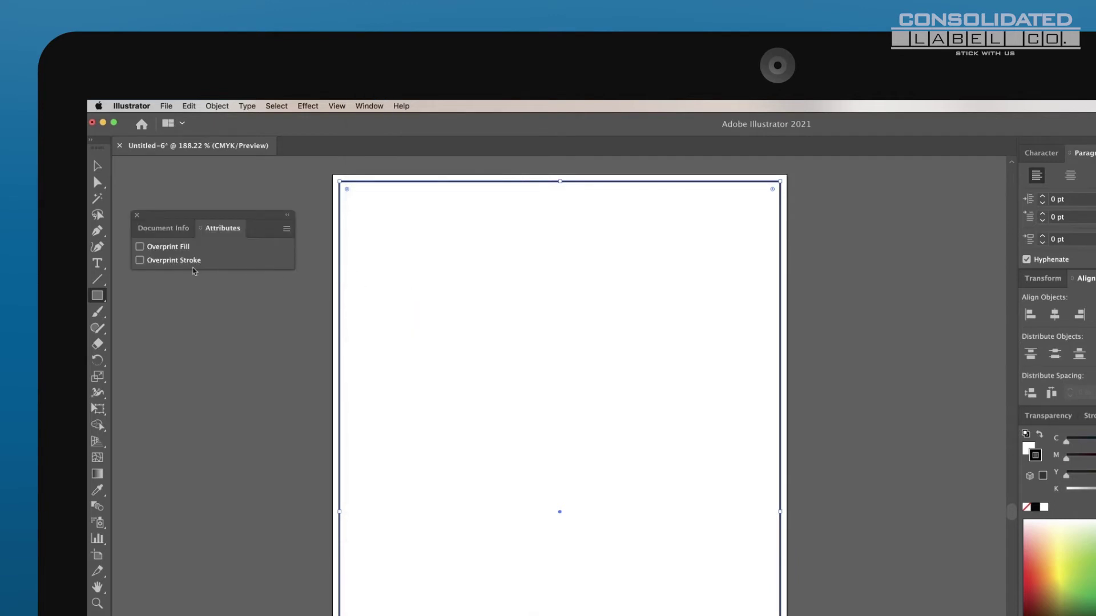
left_click(140, 261)
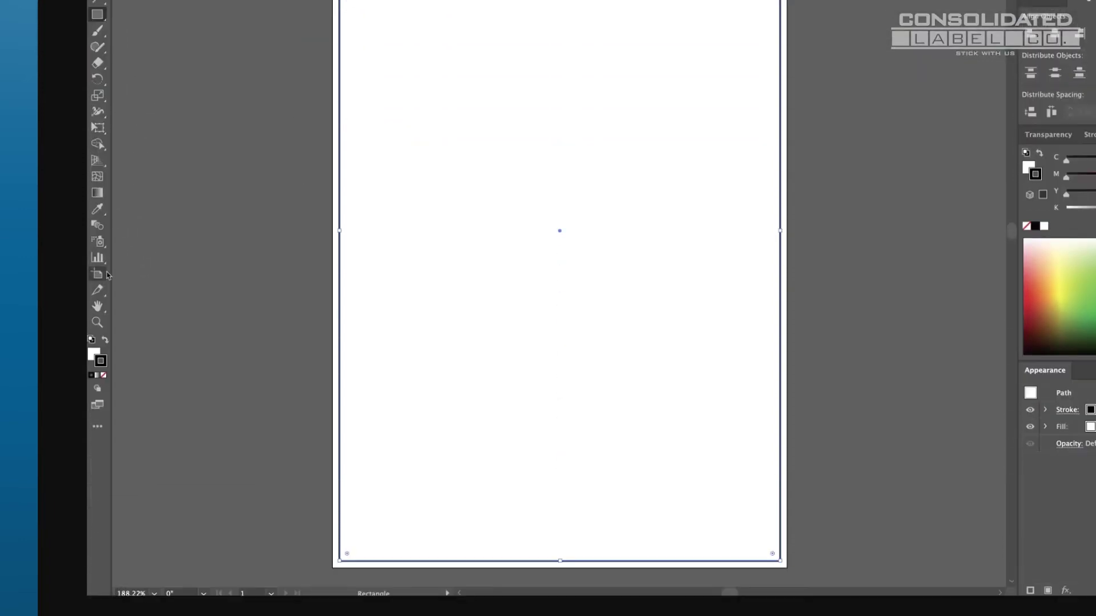
left_click(94, 354)
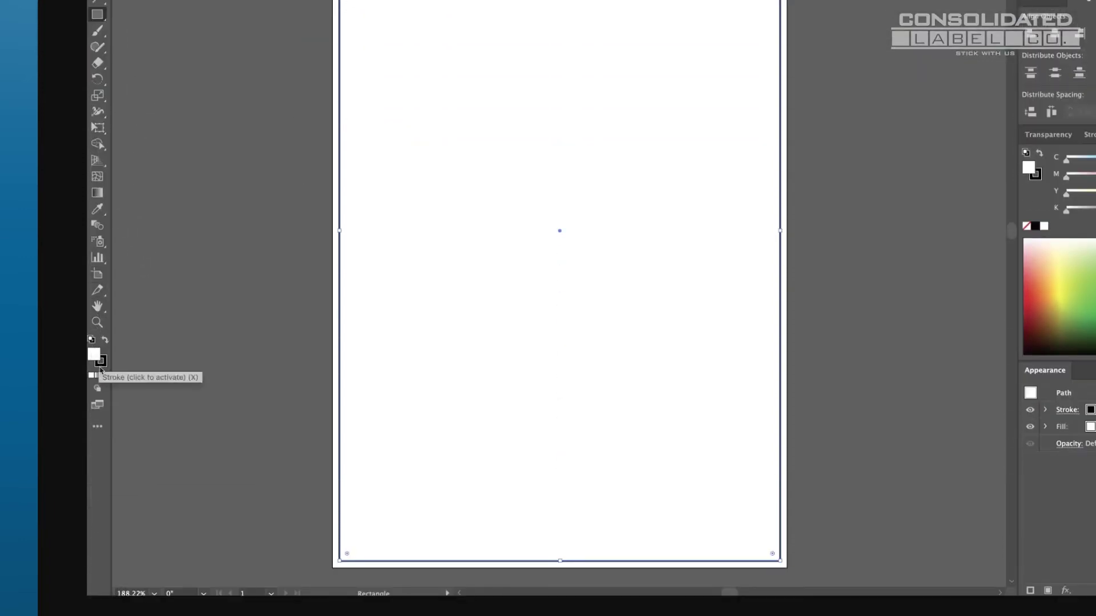
left_click(104, 376)
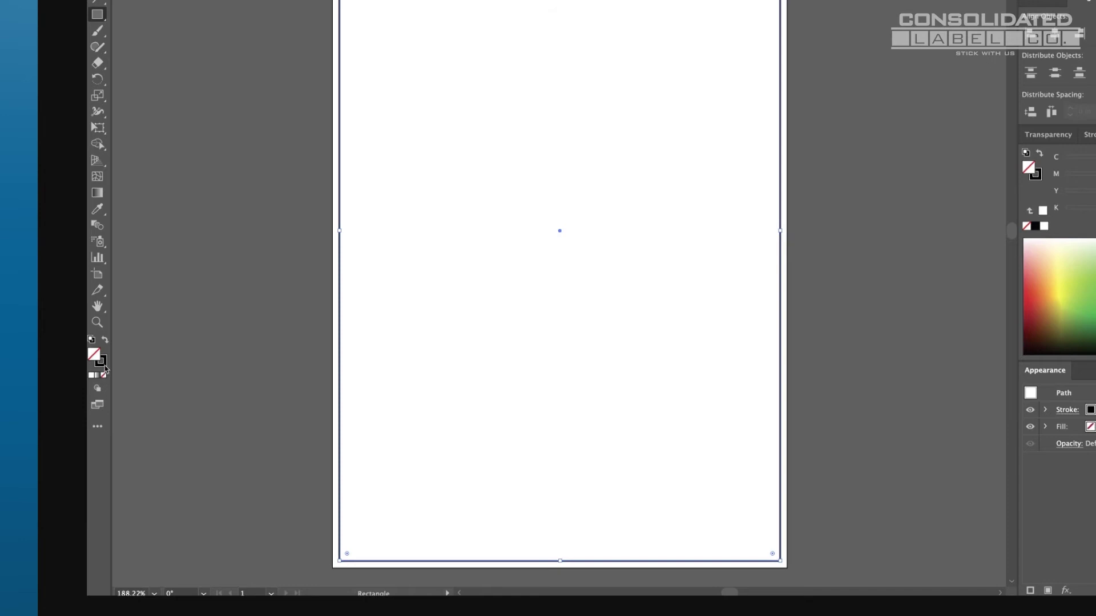
- Set the rectangle's stroke colour to the CMYK Cyan swatch
left_click(105, 367)
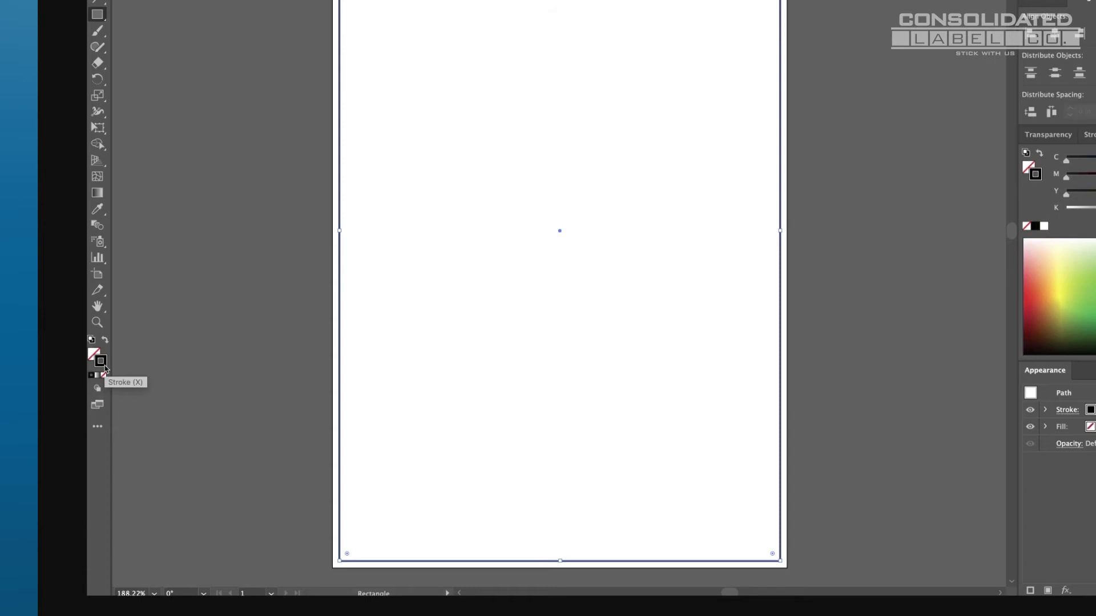
double_click(101, 362)
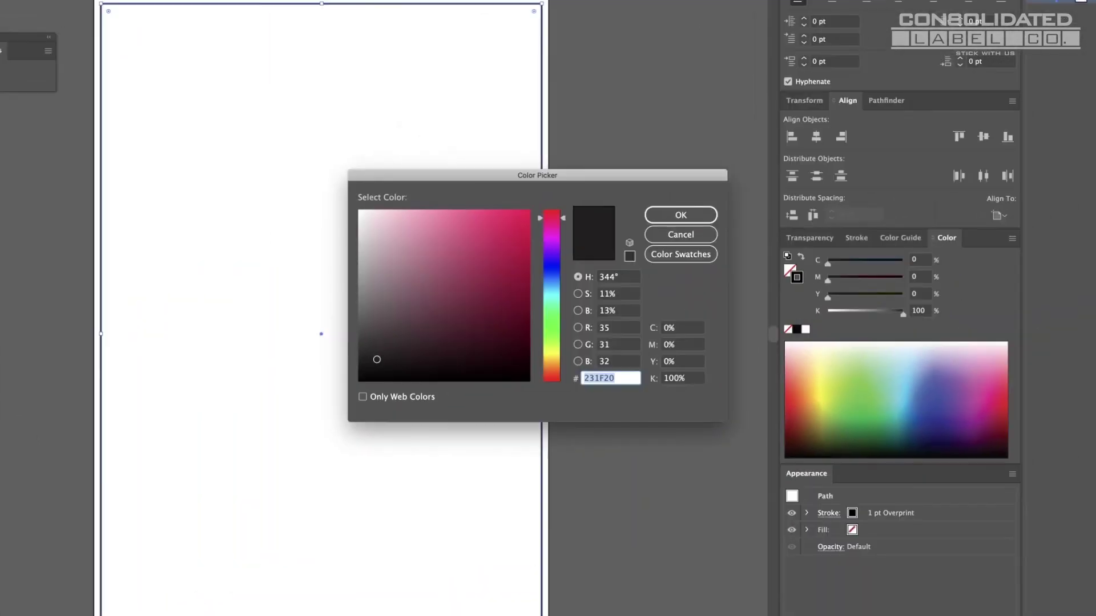
left_click(662, 258)
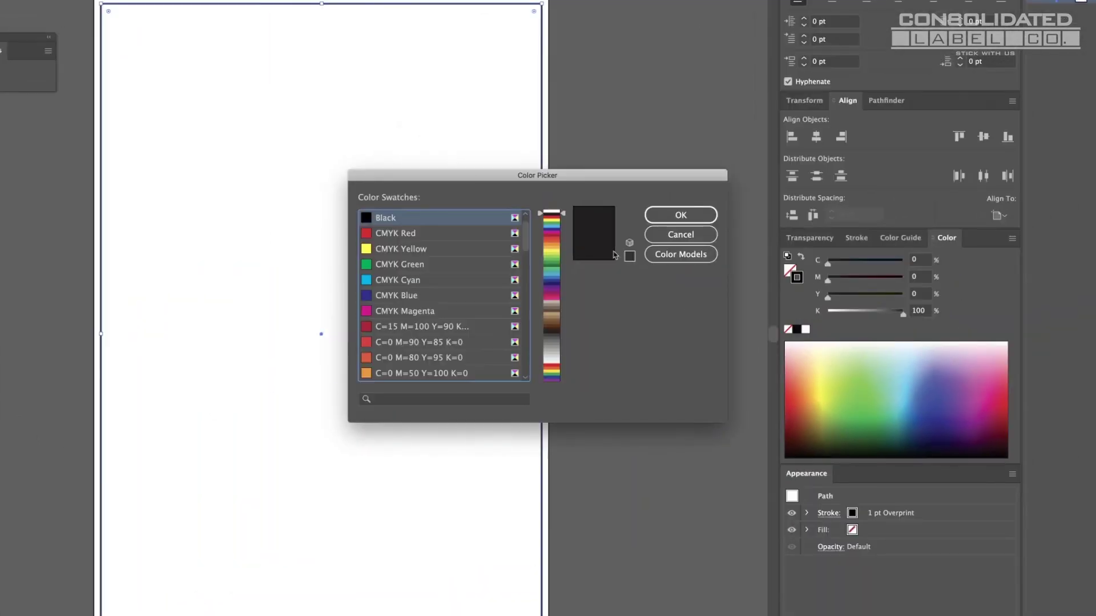
left_click(474, 281)
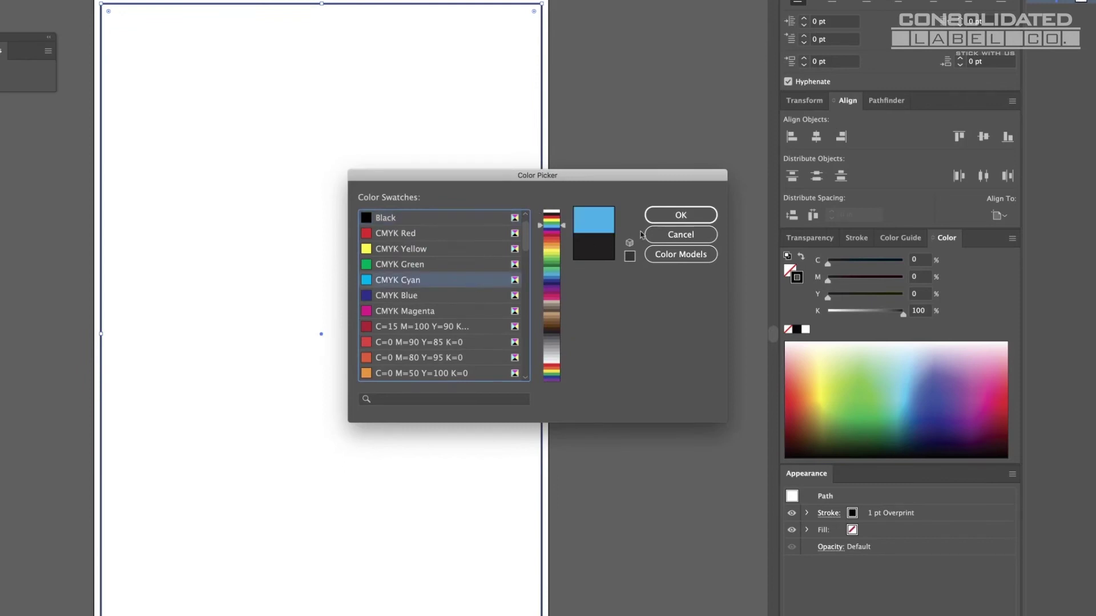
left_click(681, 215)
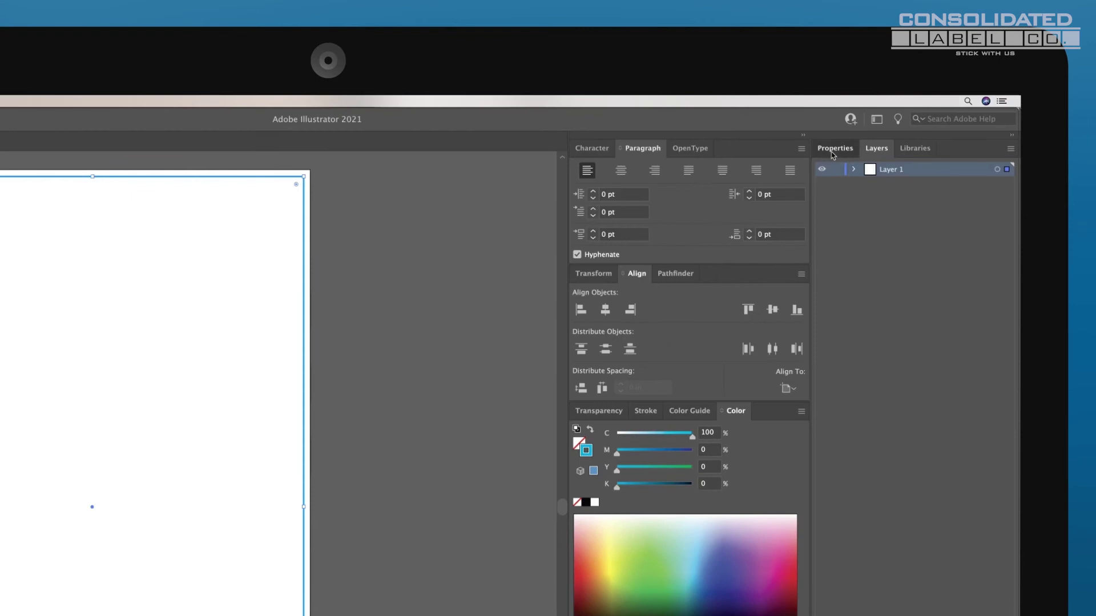
- Give the rectangle a 0.25 in corner radius in the Properties panel's transform options
left_click(832, 153)
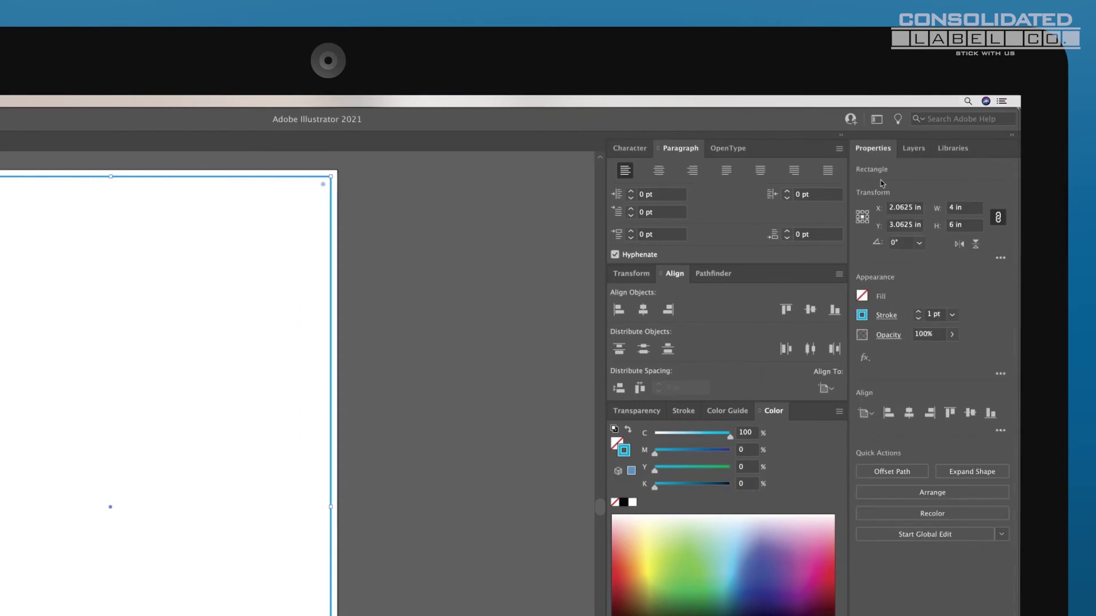
left_click(1000, 259)
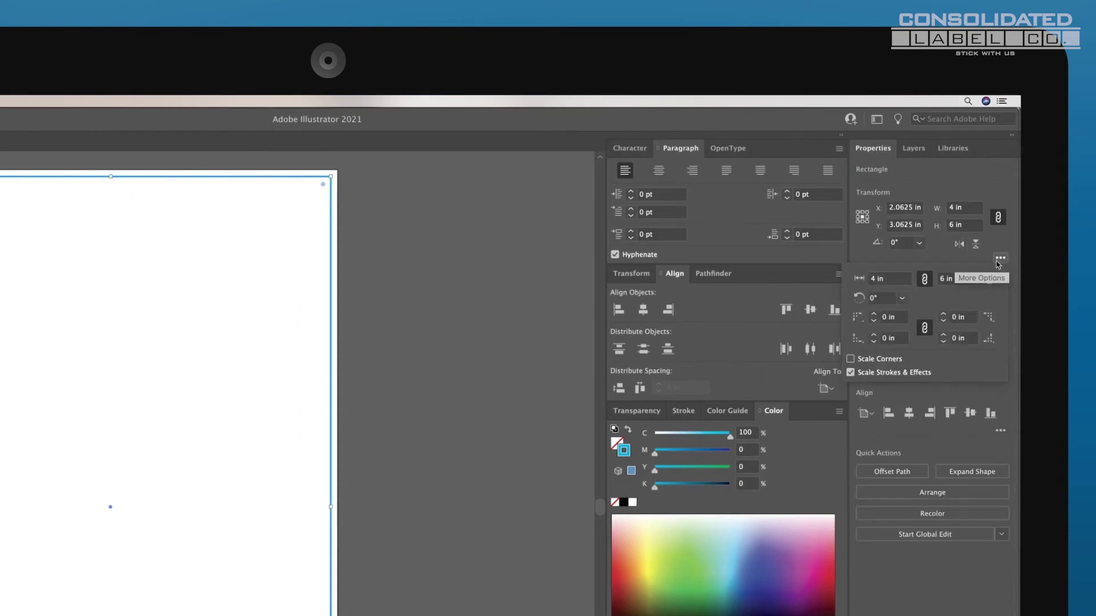
left_click(889, 320)
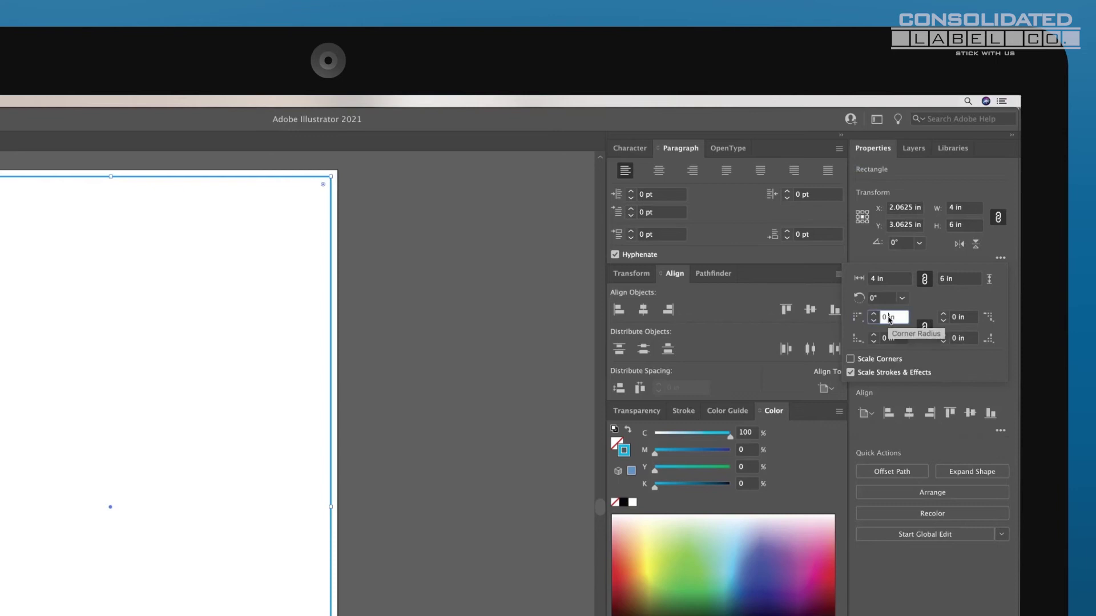
key("BackSpace")
type("0.25")
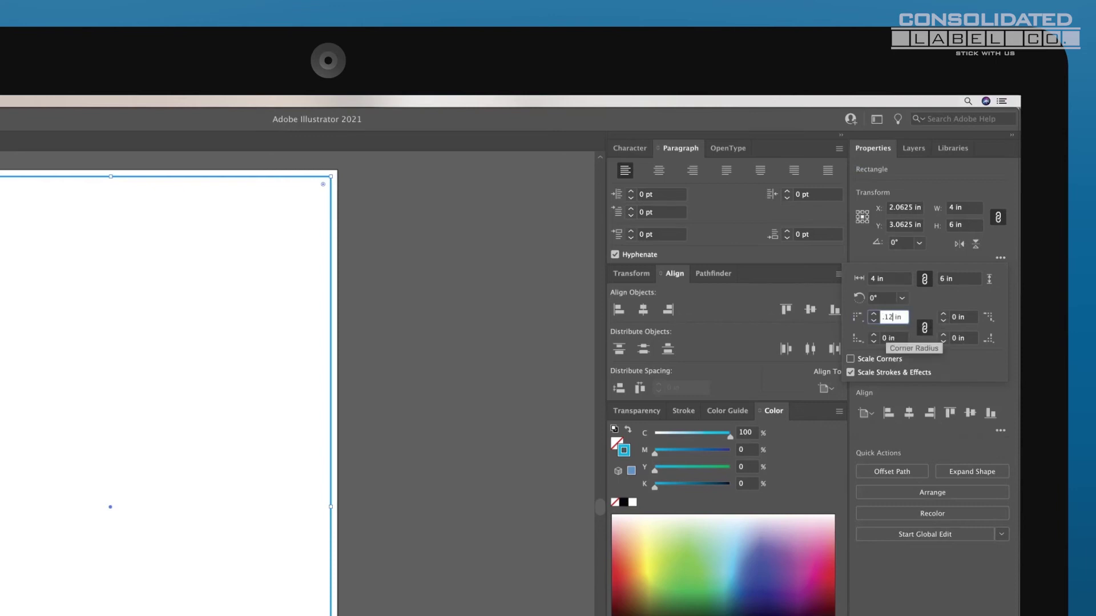
key("Return")
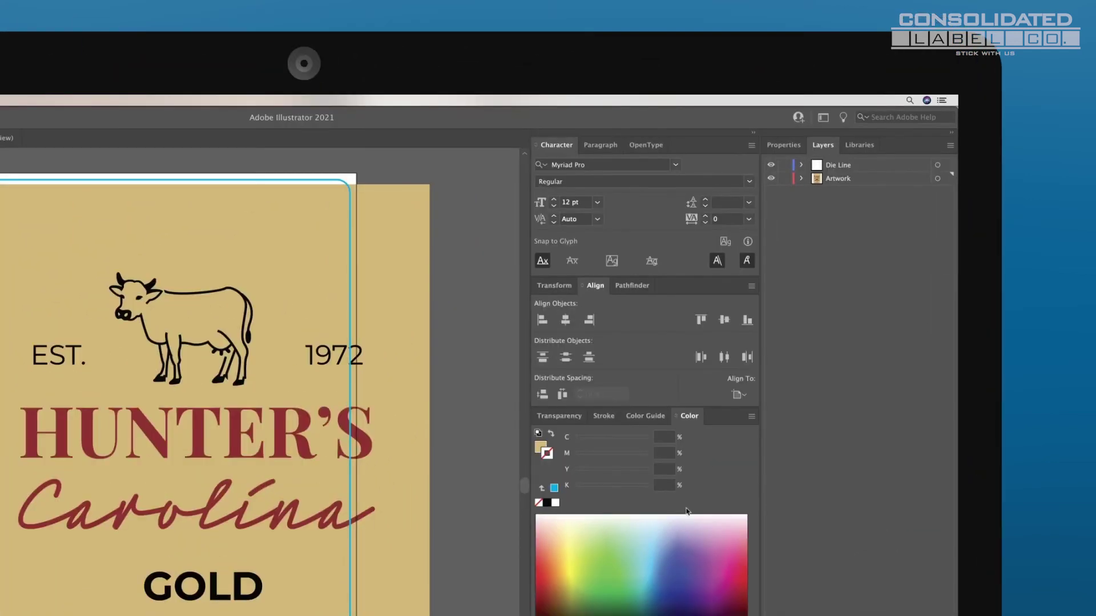
- Group everything on the Artwork layer and centre the group horizontally and vertically
left_click(803, 178)
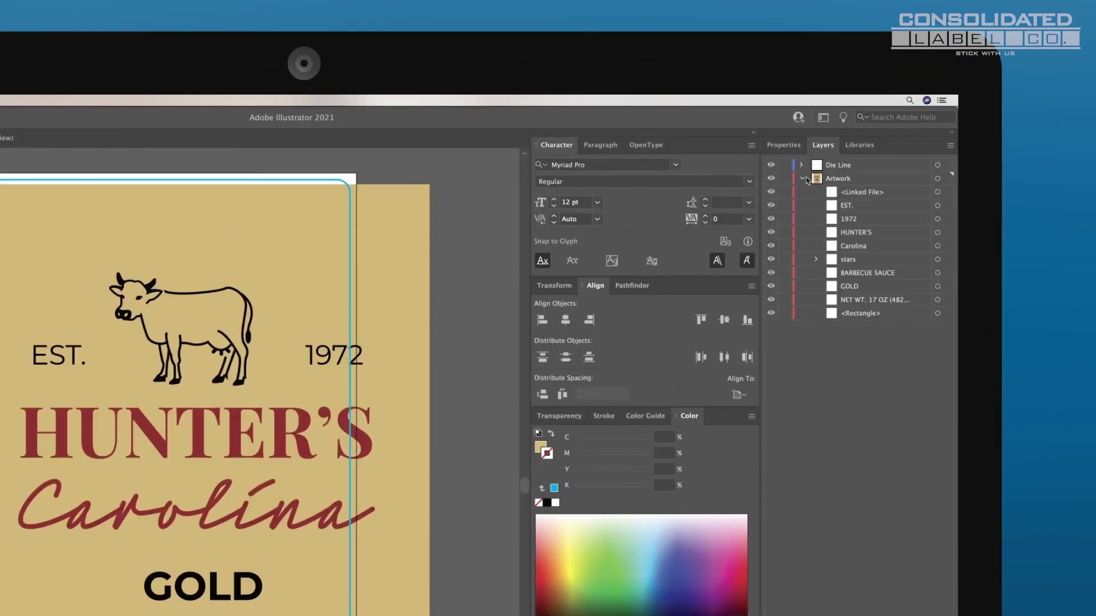
left_click(936, 179)
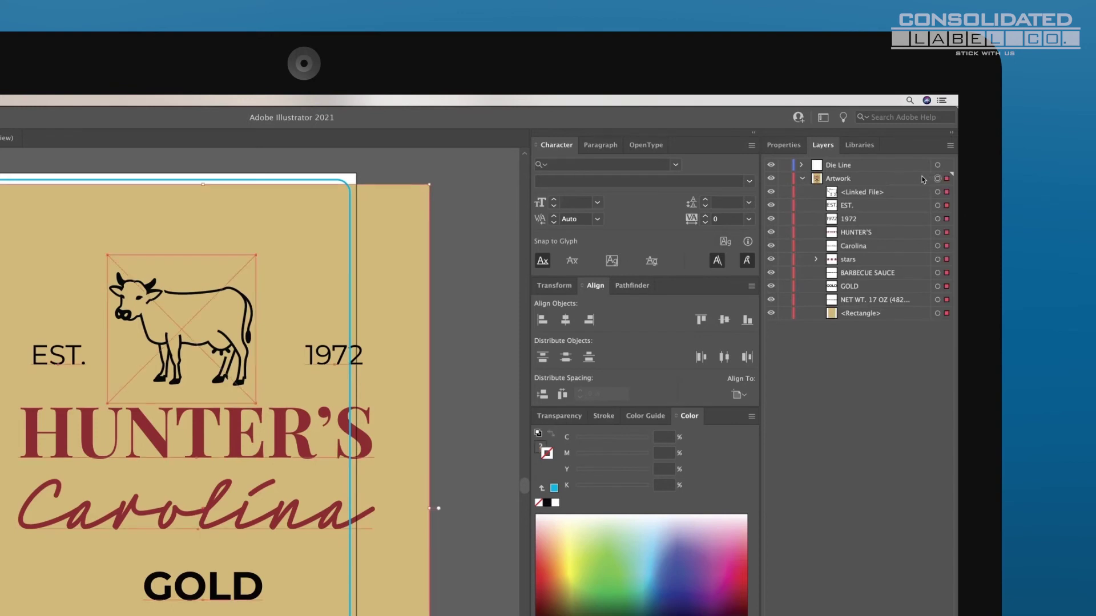
key("super+g")
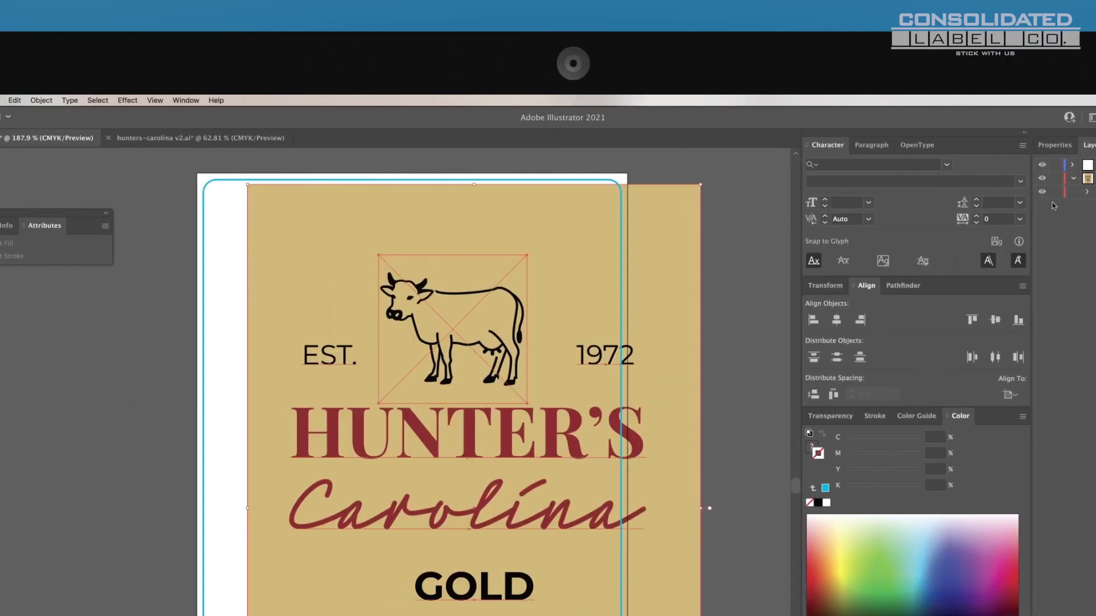
left_click_drag(686, 259, 666, 252)
left_click(836, 320)
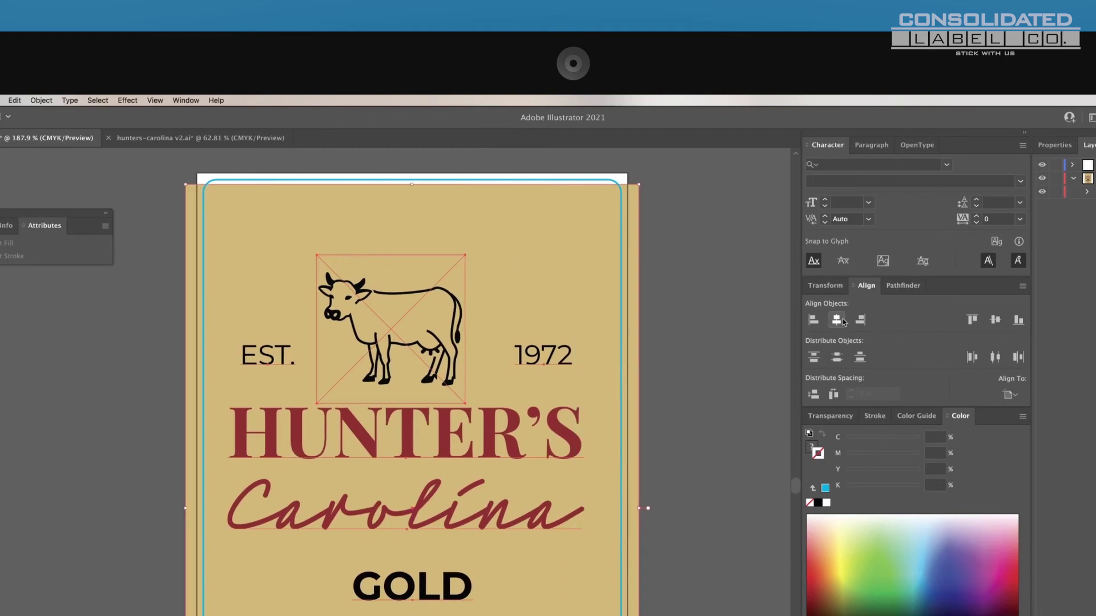
left_click(996, 319)
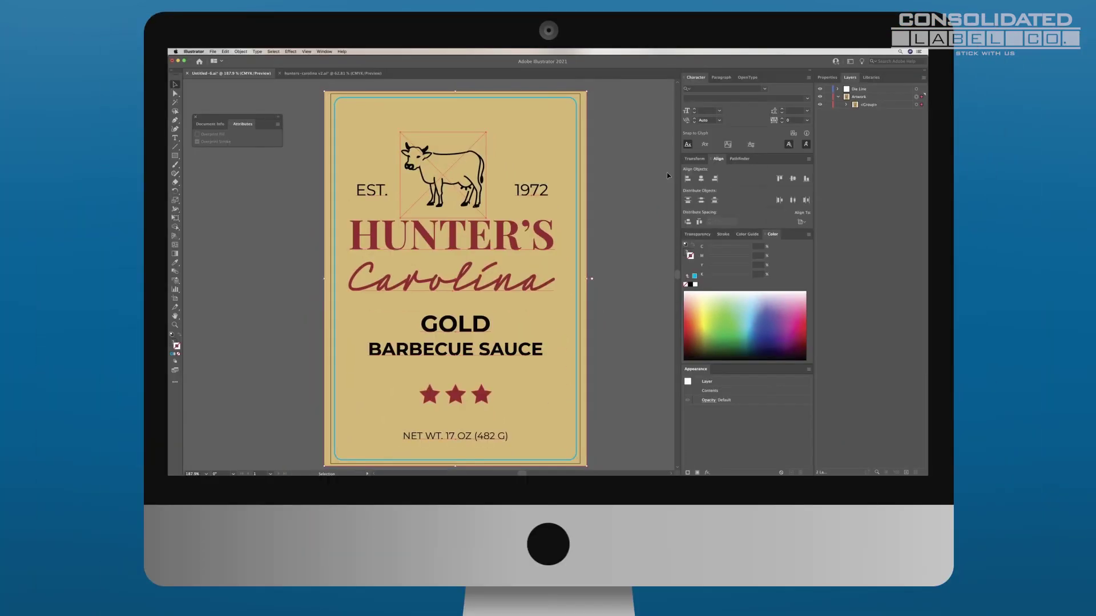
- Select all the artwork and convert the label text to outlines
left_click(777, 309)
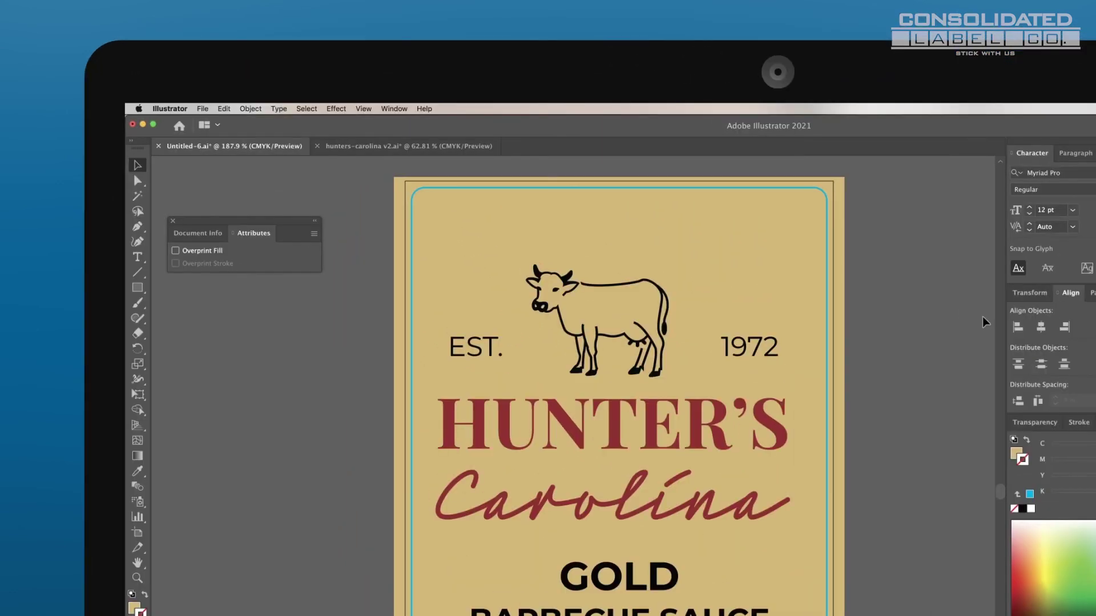
key("super+a")
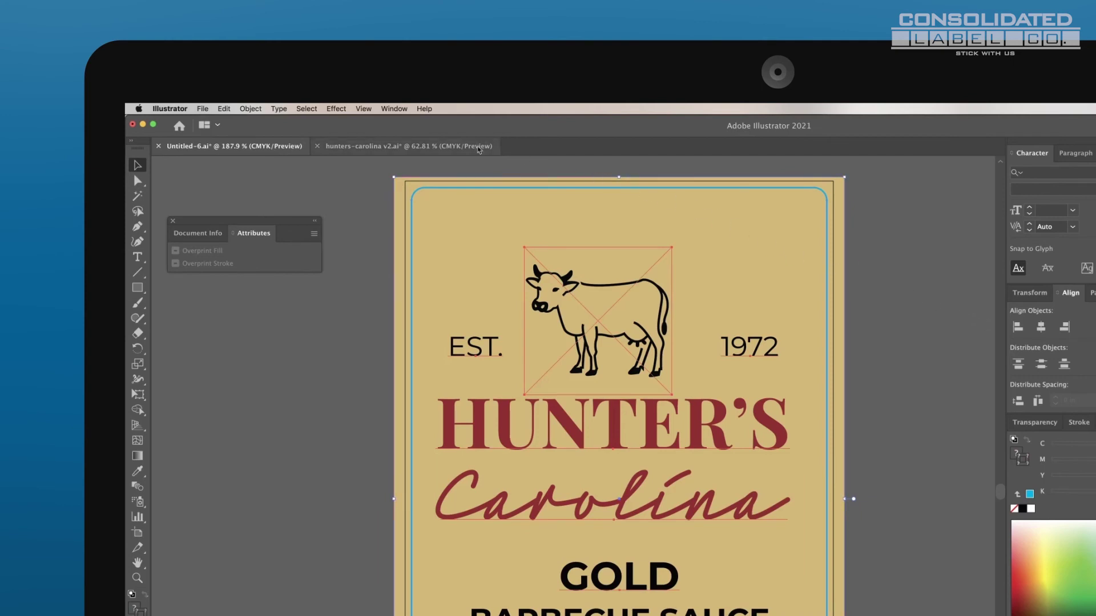
left_click(285, 113)
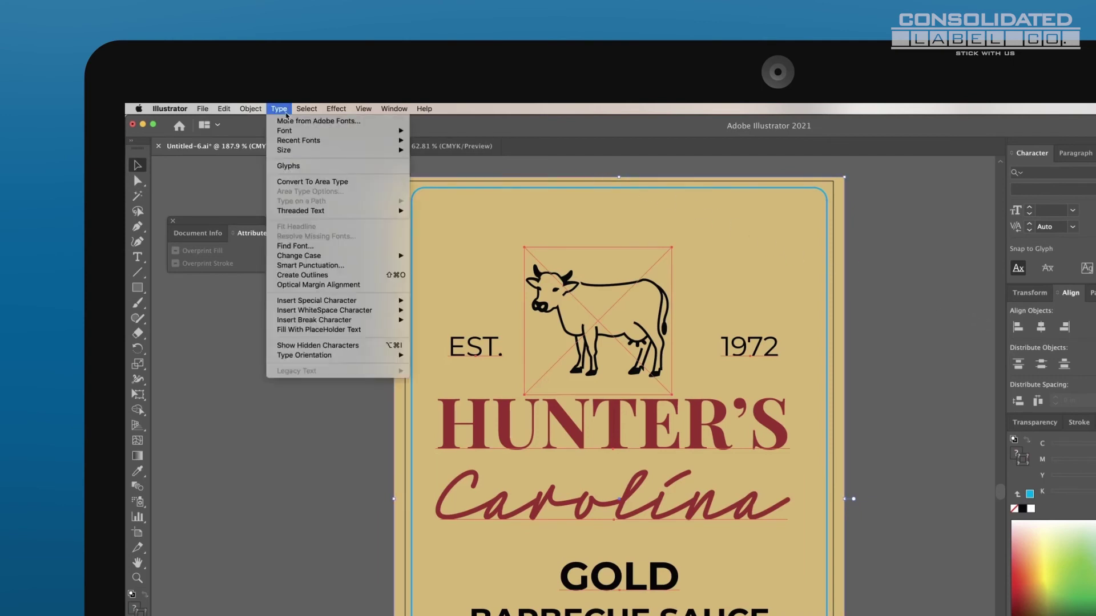
left_click(280, 275)
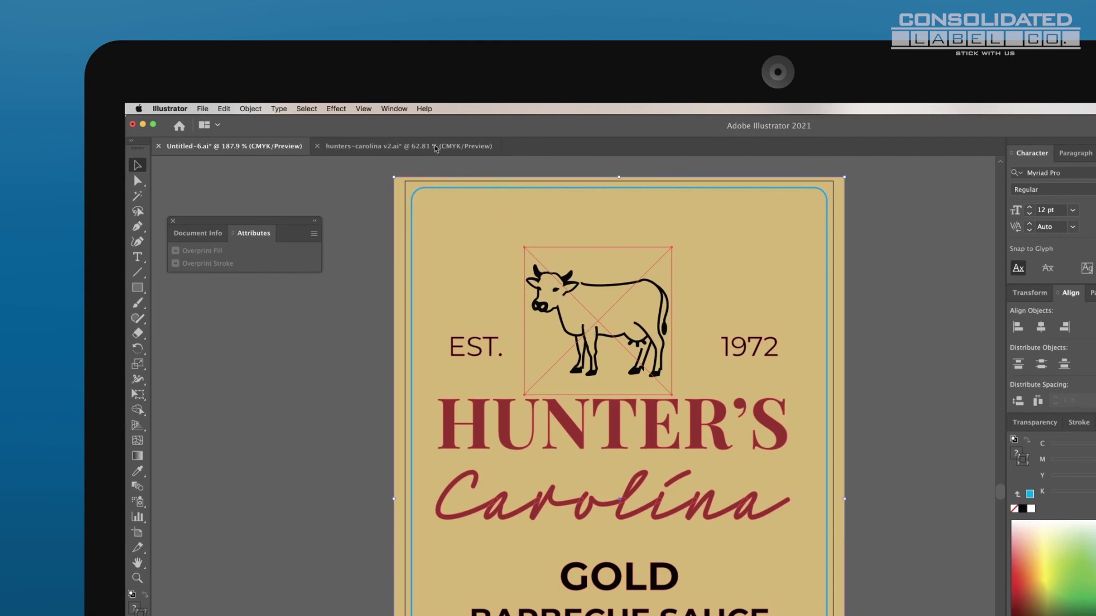
- Embed the linked Cow.png image from the Links panel menu
left_click(406, 111)
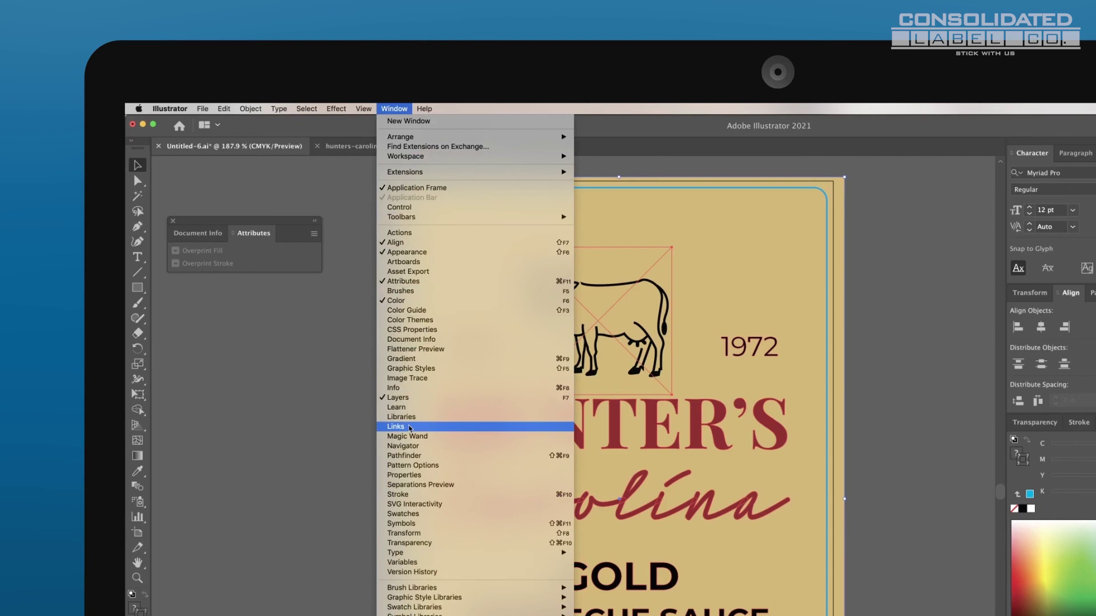
left_click(409, 428)
left_click(314, 330)
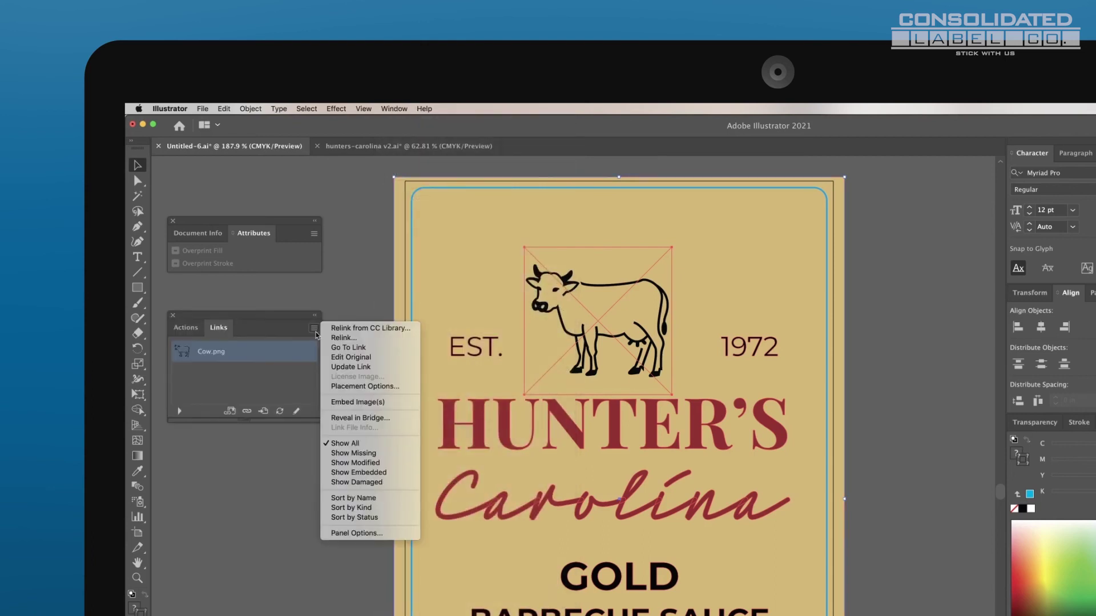
left_click(351, 402)
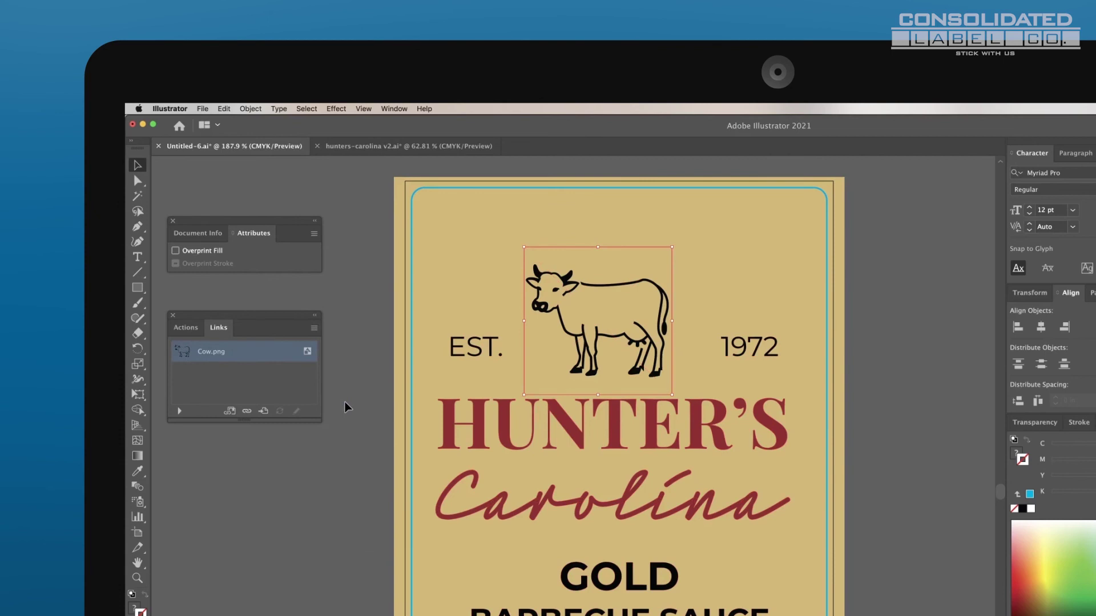
left_click(345, 407)
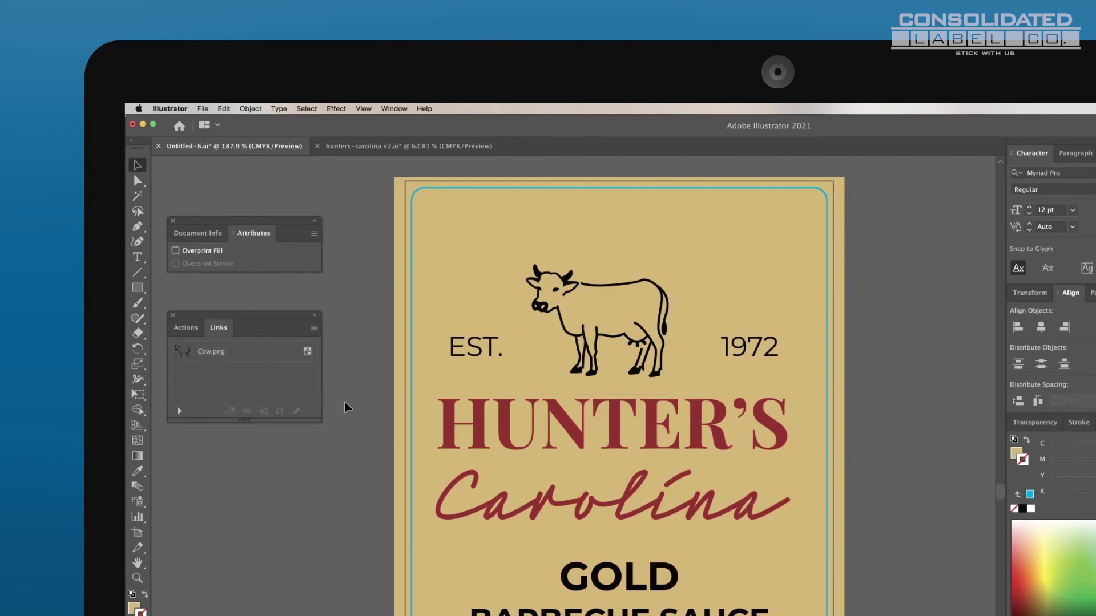
- Save As Hunters-Carolina-Label.ai with Version set to Illustrator CC (Legacy)
left_click(202, 108)
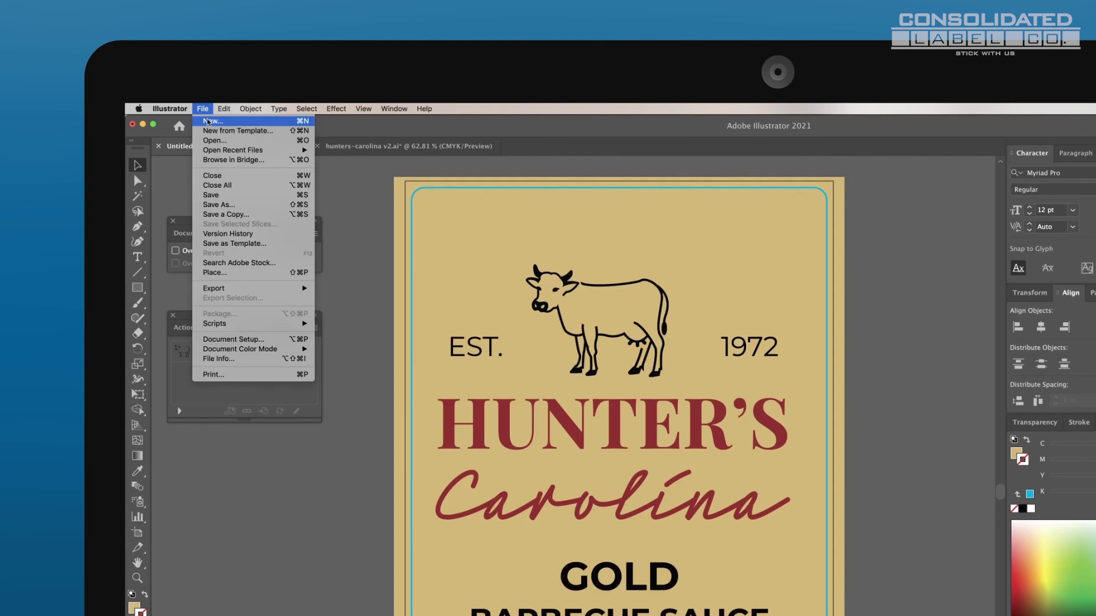
left_click(233, 207)
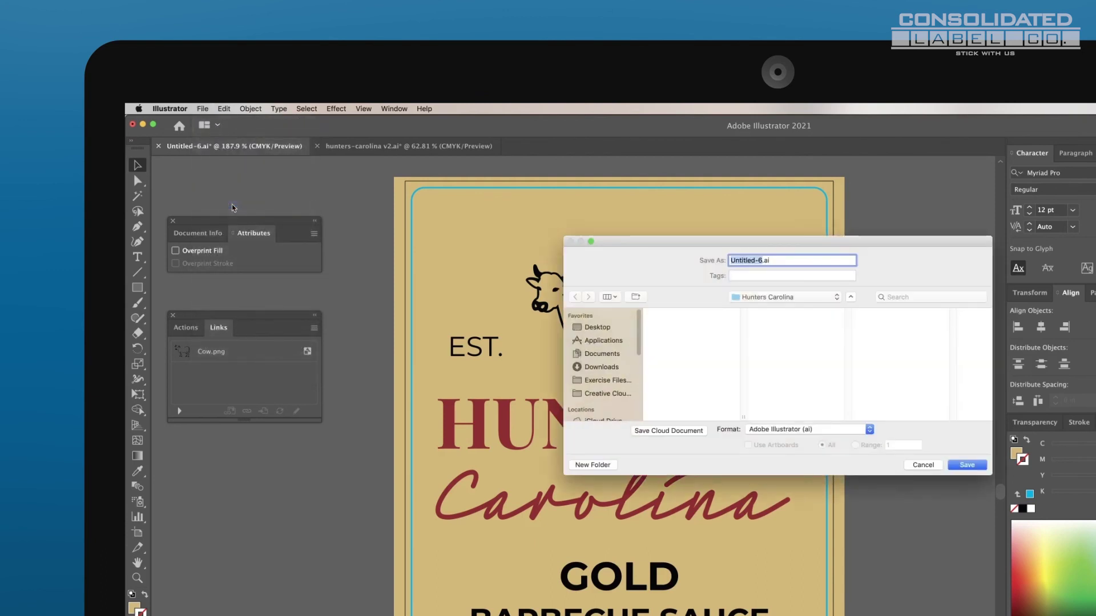
type("Hunters-")
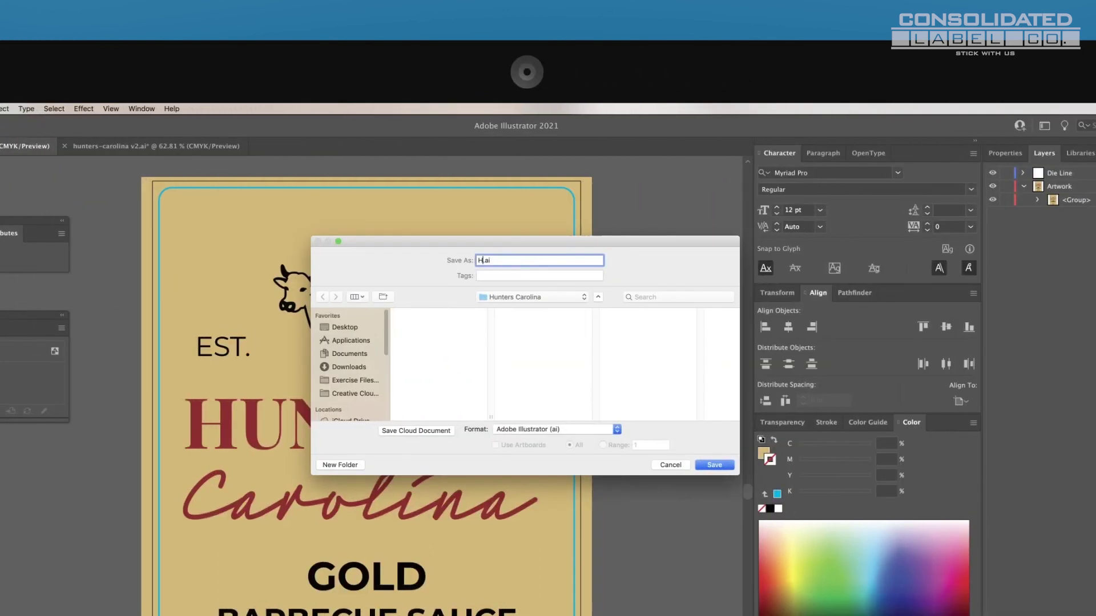
type("Carolina-Label")
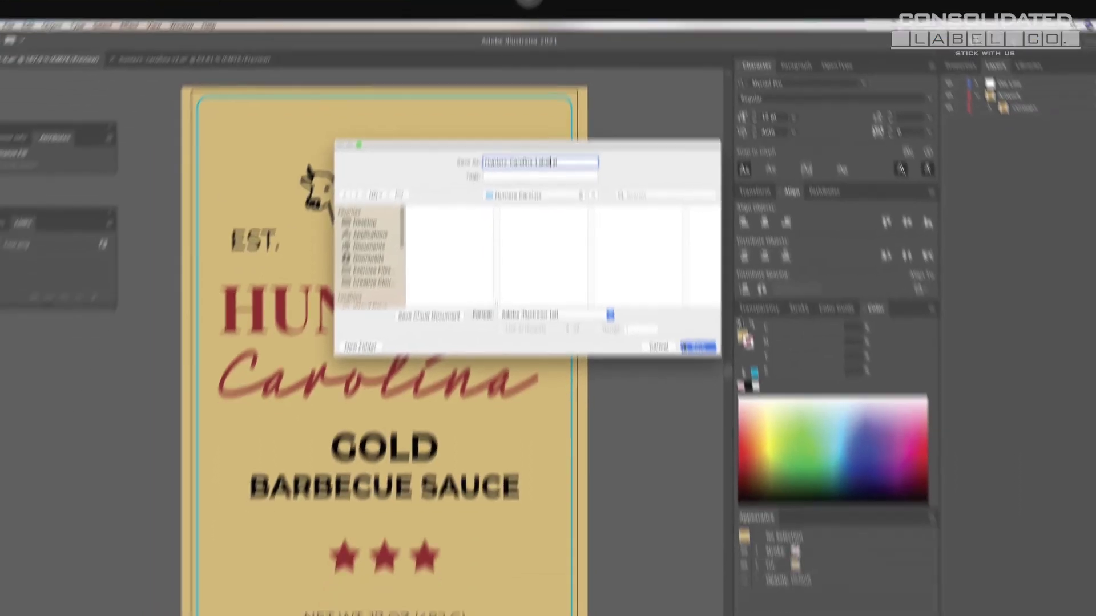
left_click(701, 465)
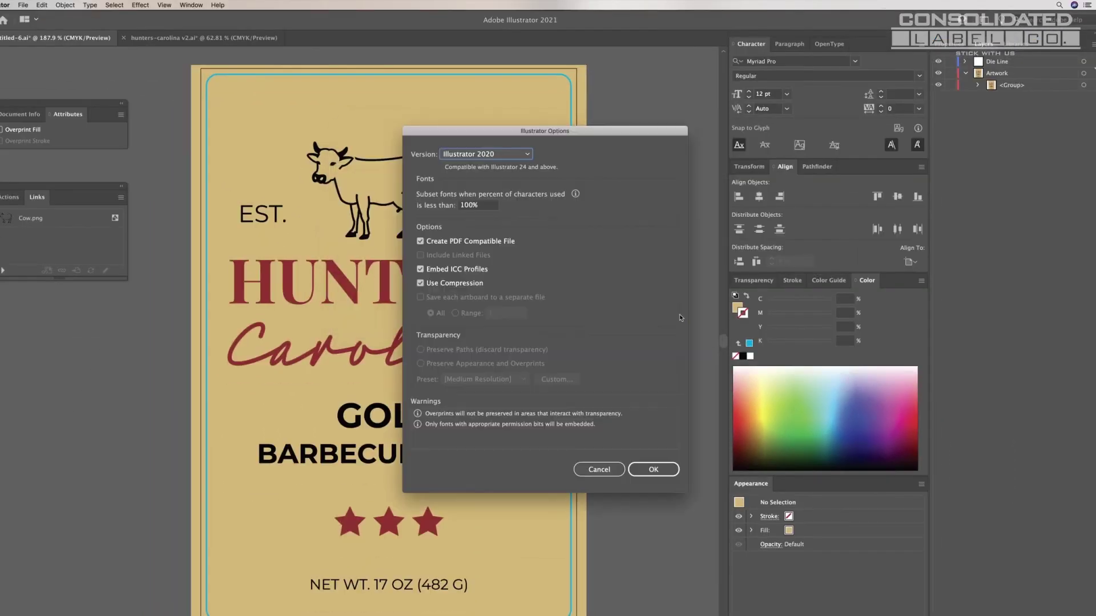
left_click(530, 156)
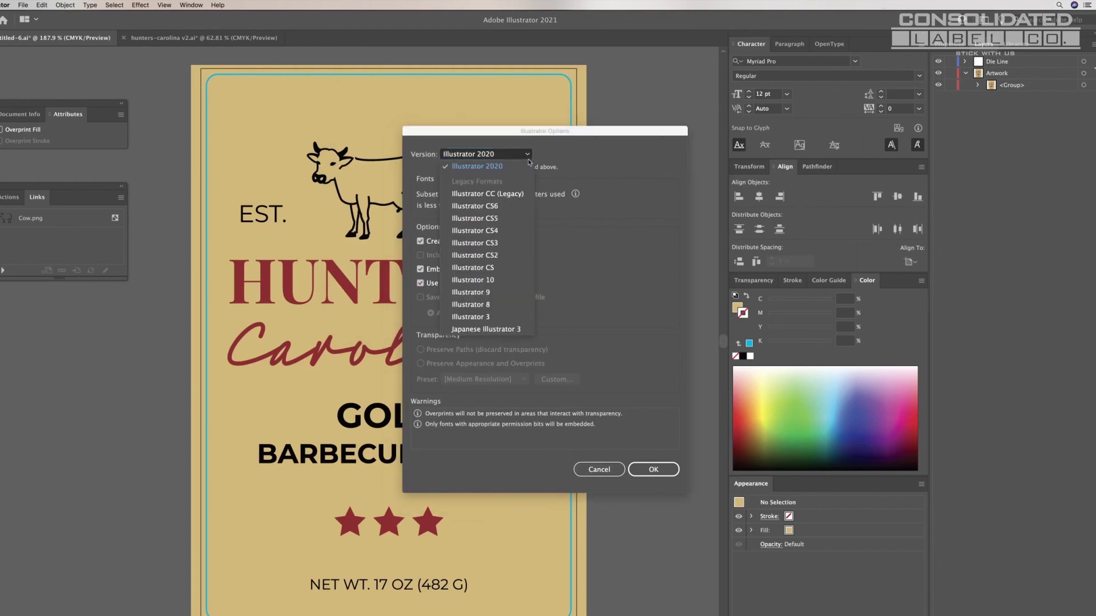
left_click(487, 194)
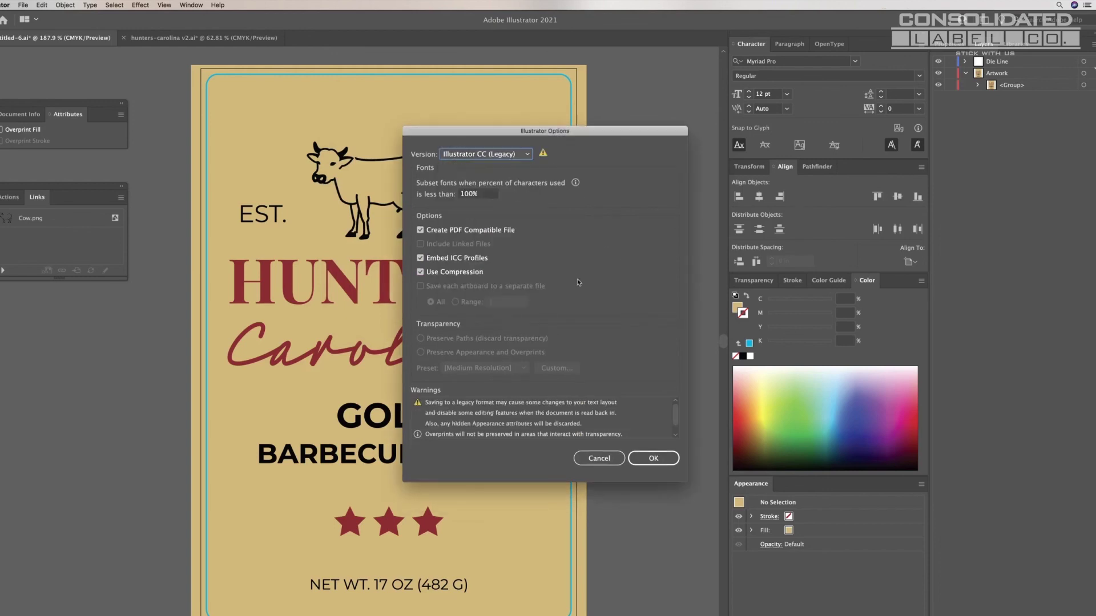
left_click(653, 458)
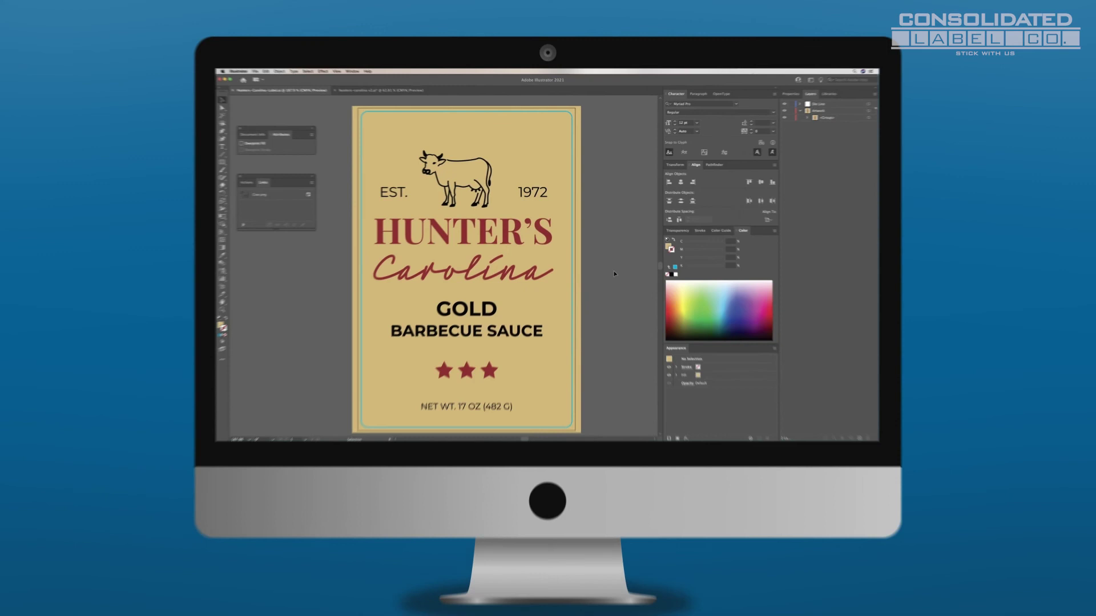